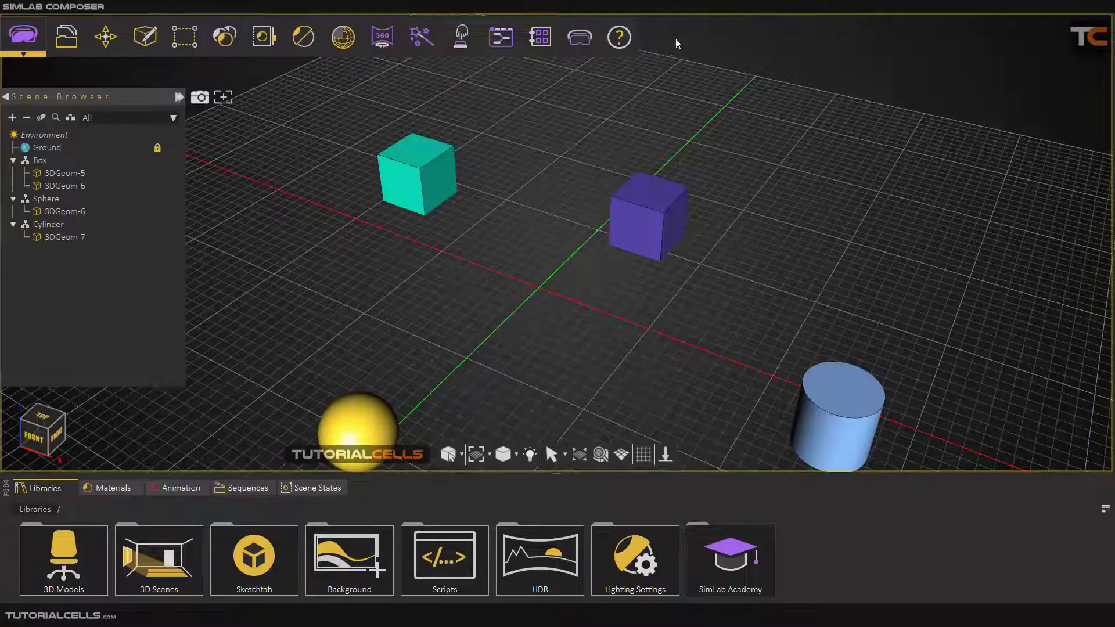
# - Pin the Create > Paths Type submenu as a floating panel and move it to the upper left
pyautogui.click(139, 33)
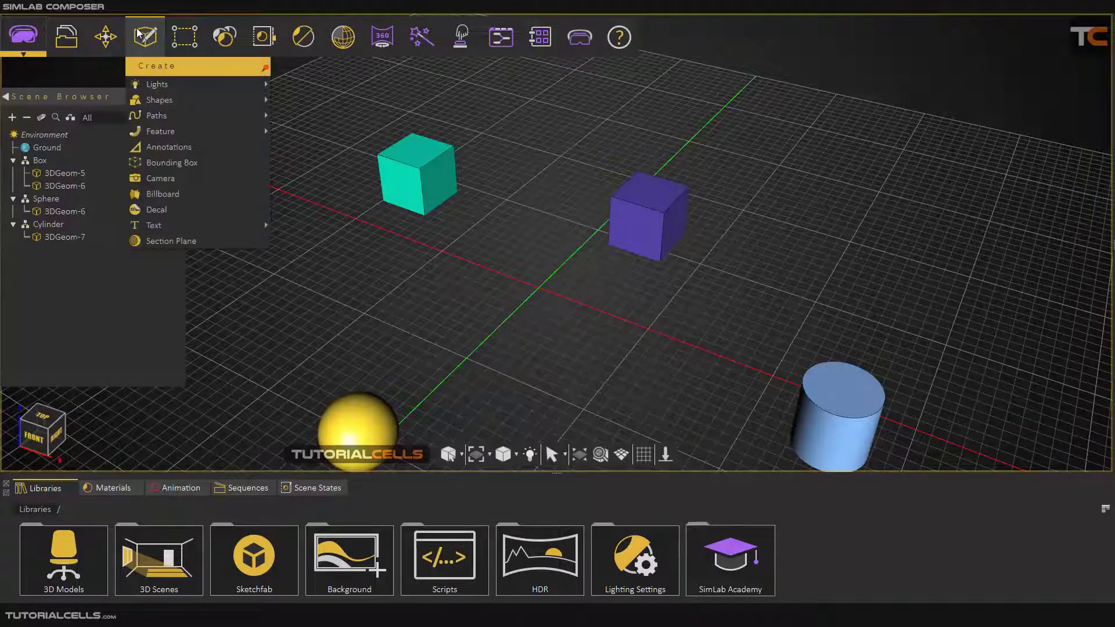
pyautogui.moveTo(150, 116)
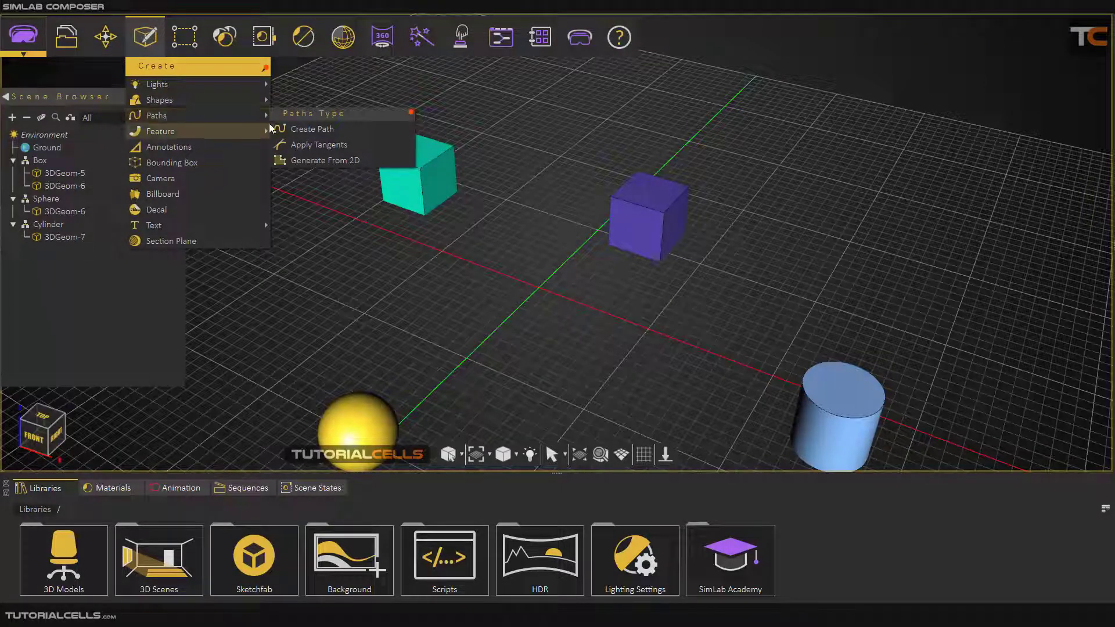
pyautogui.click(411, 113)
pyautogui.moveTo(350, 110); pyautogui.dragTo(323, 100)
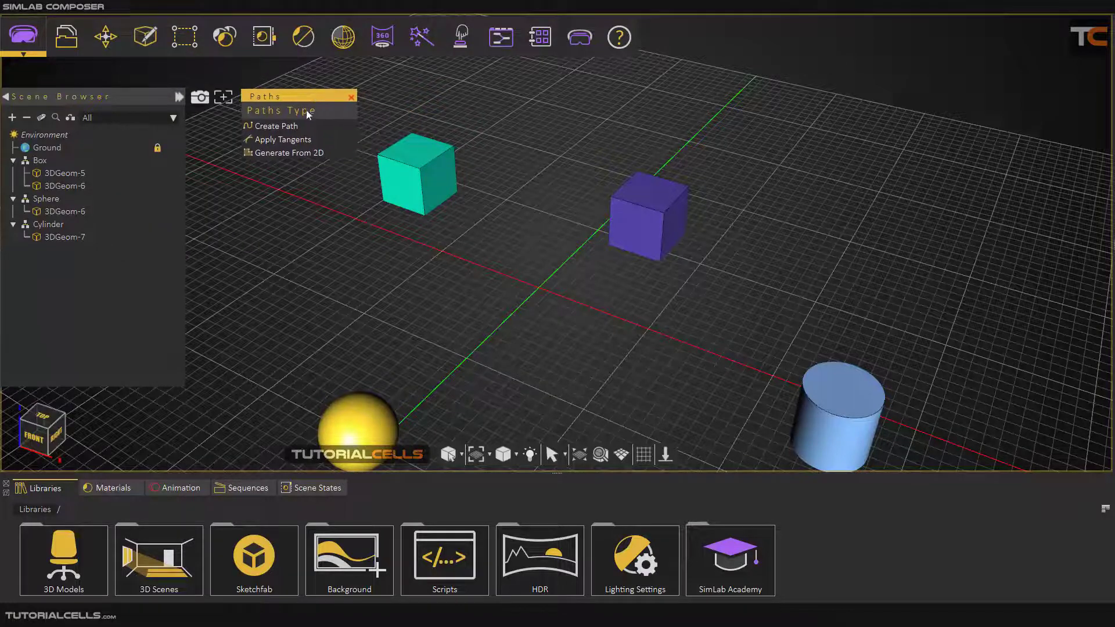
# - Start a new path from Create Path in the Paths panel
pyautogui.click(280, 127)
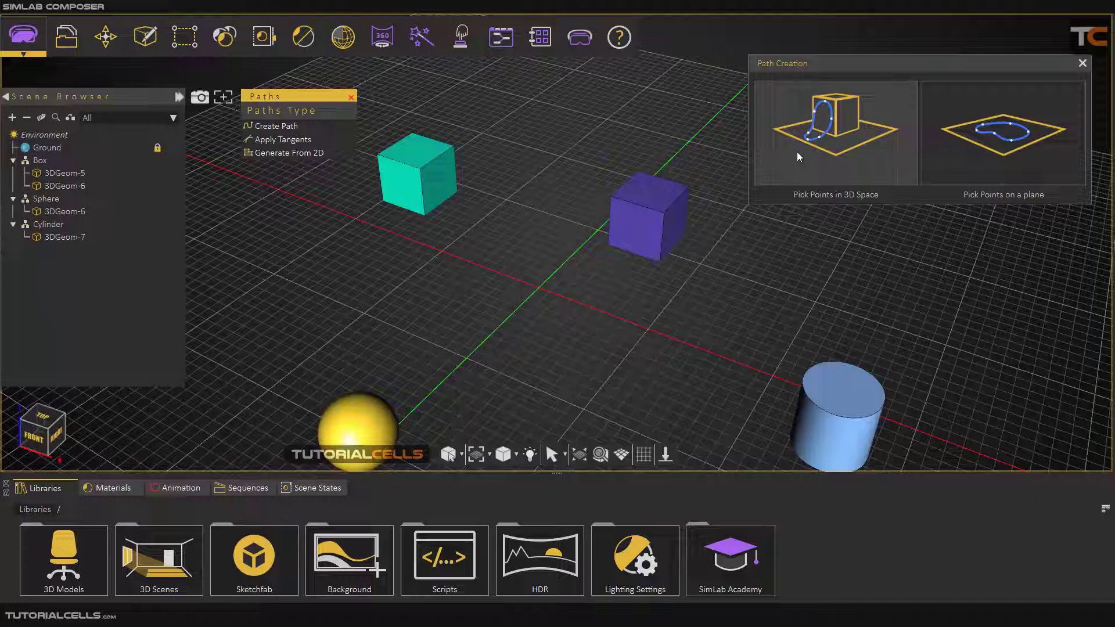
# - Pick points on a plane, choosing the horizontal ground plane by axes for top-view drawing
pyautogui.click(973, 138)
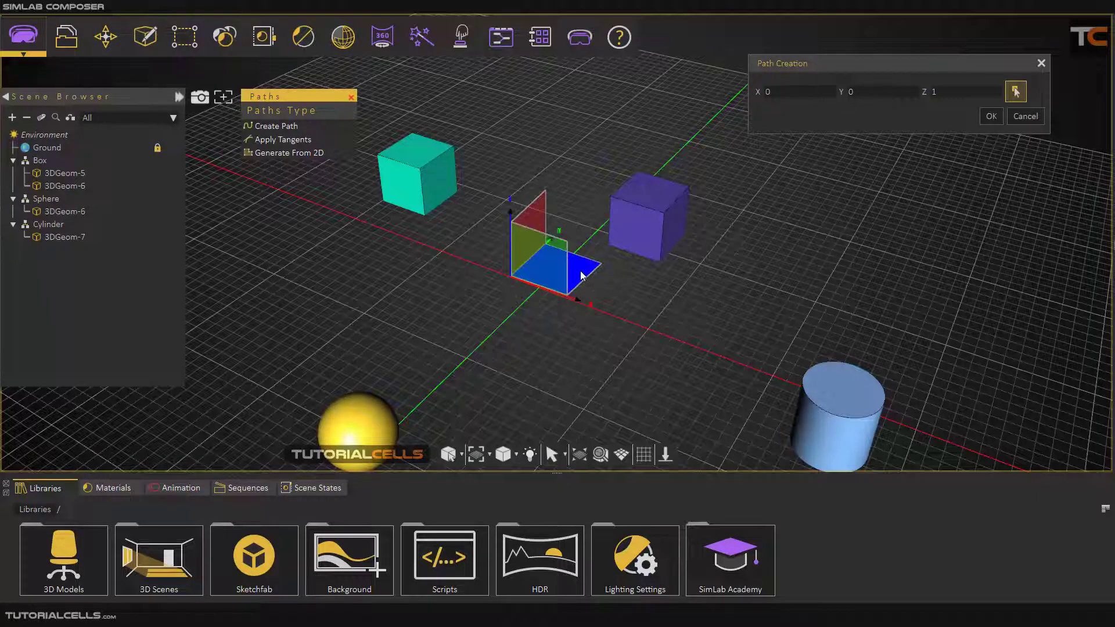
pyautogui.click(539, 254)
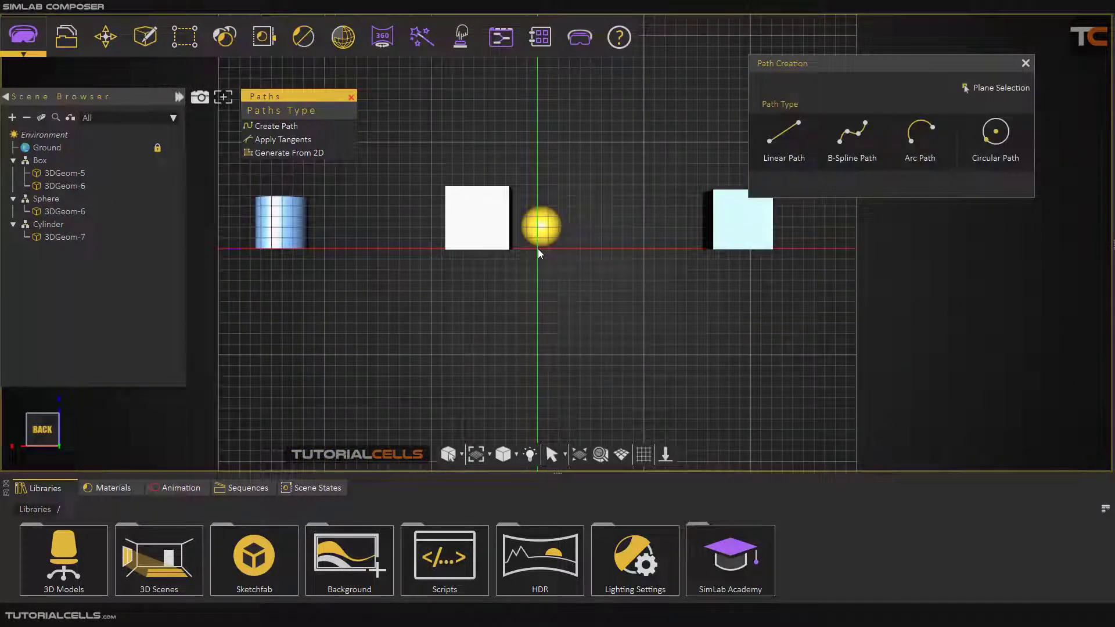
pyautogui.click(959, 89)
pyautogui.click(960, 114)
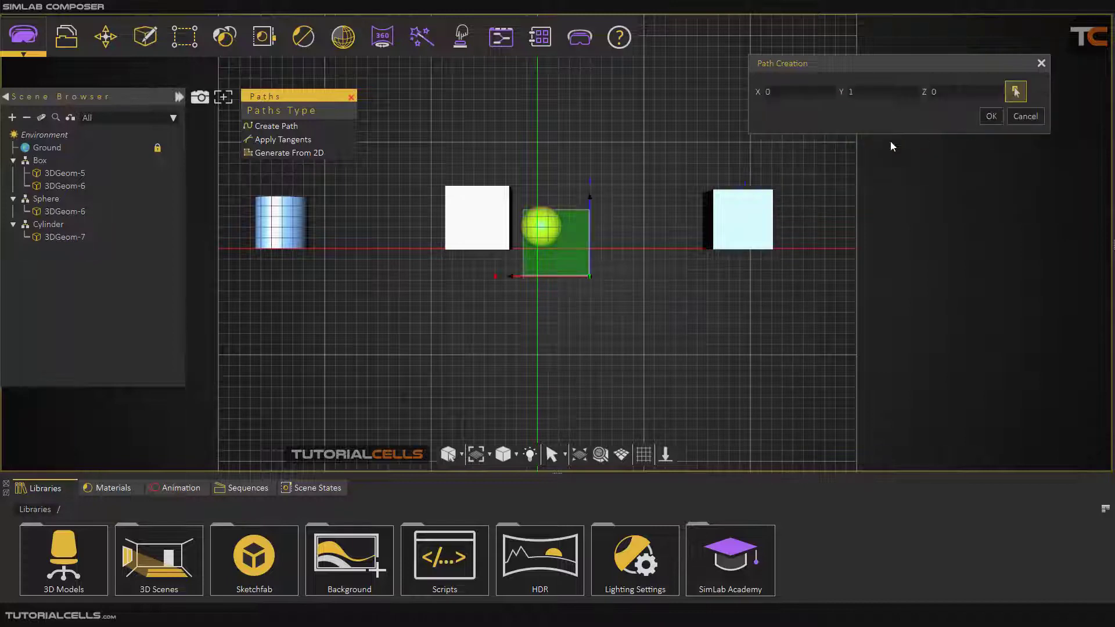
pyautogui.moveTo(648, 308); pyautogui.dragTo(687, 289)
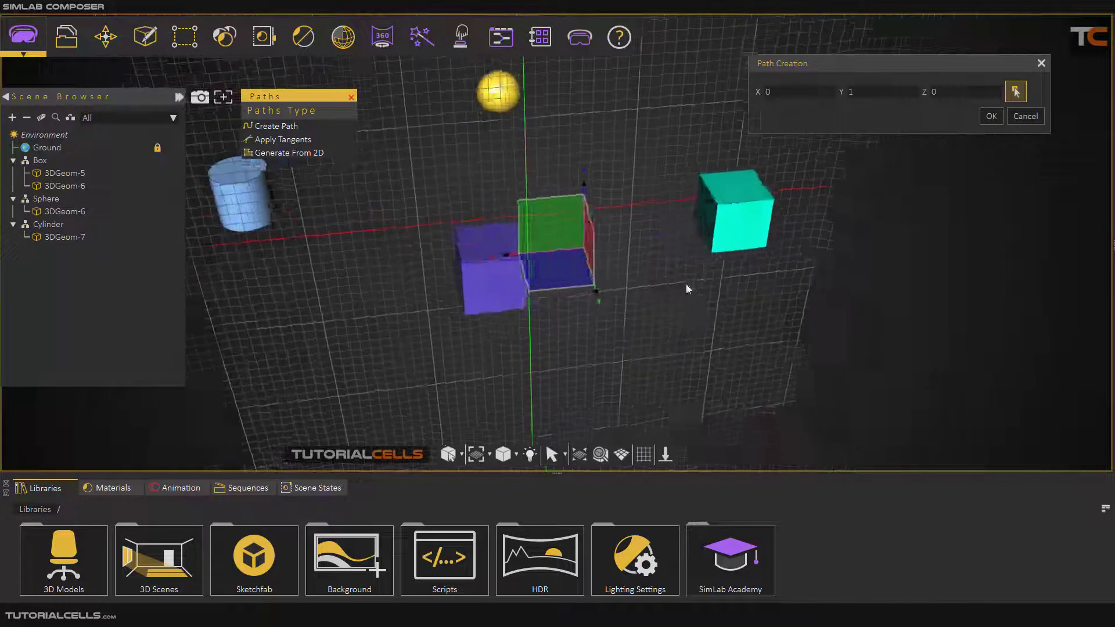
pyautogui.click(567, 270)
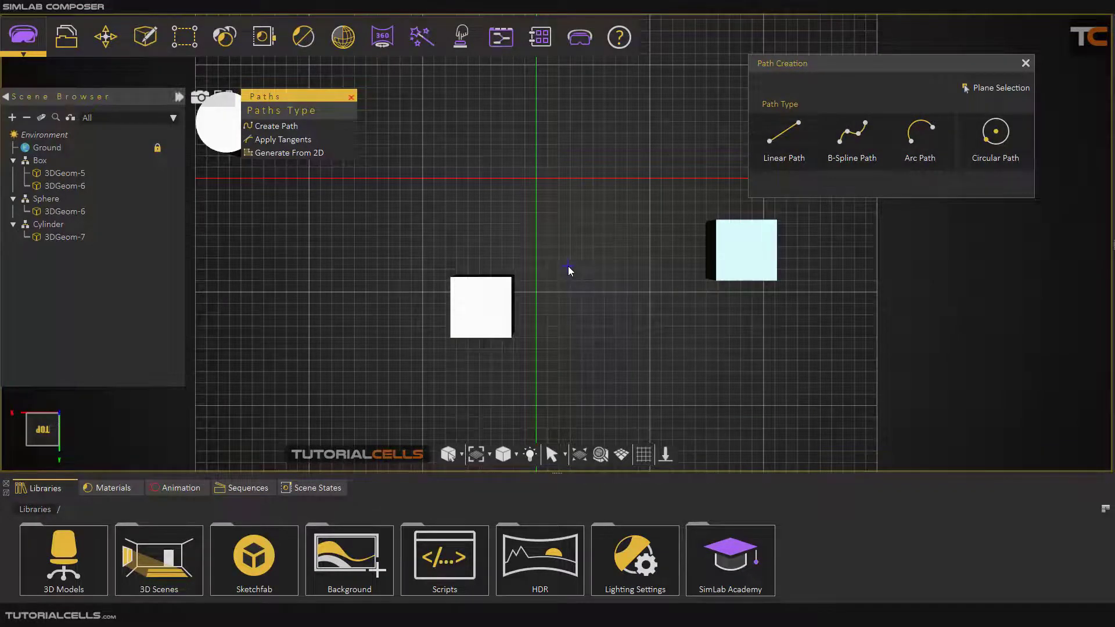
pyautogui.scroll(5, 568, 270)
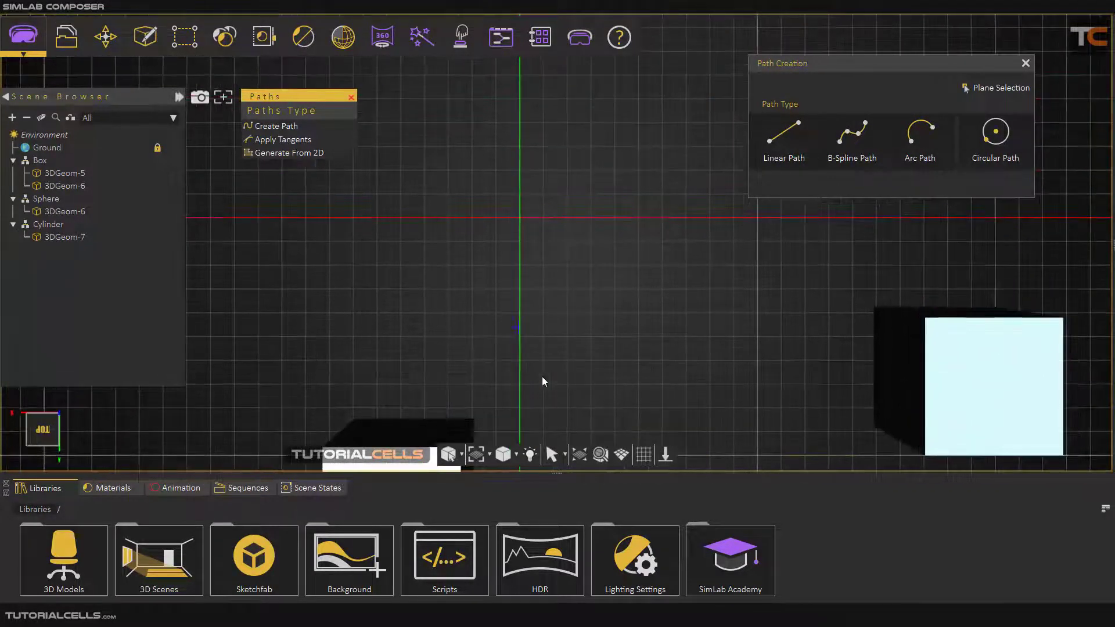
# - Enable Medium auto snap in Grid Settings, keeping 0.200 m minor lines and major every 10
pyautogui.click(642, 455)
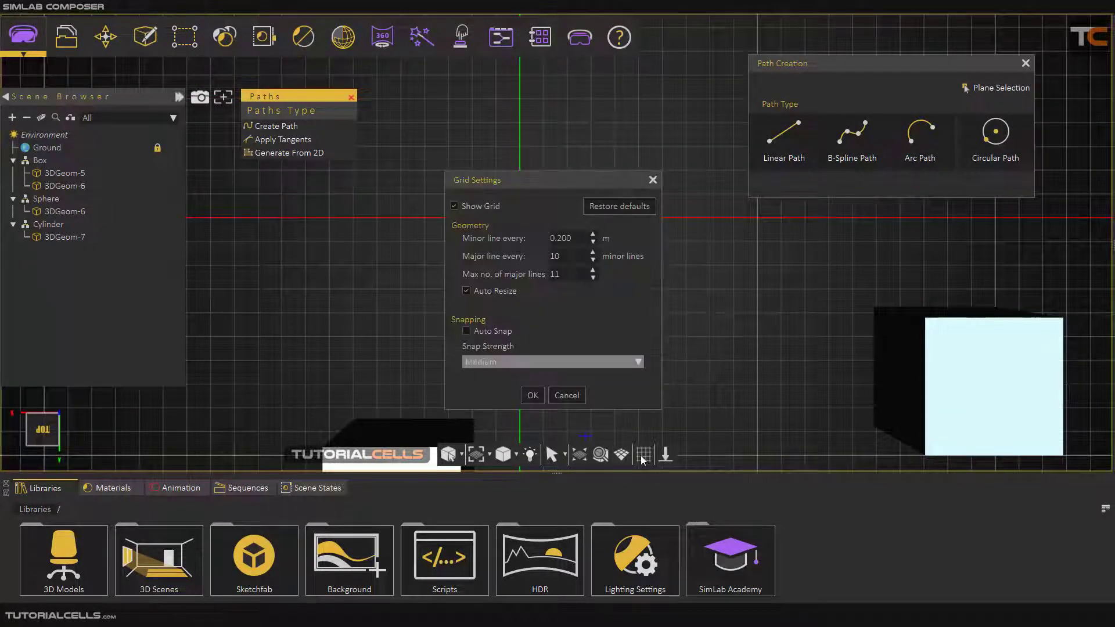
pyautogui.click(497, 330)
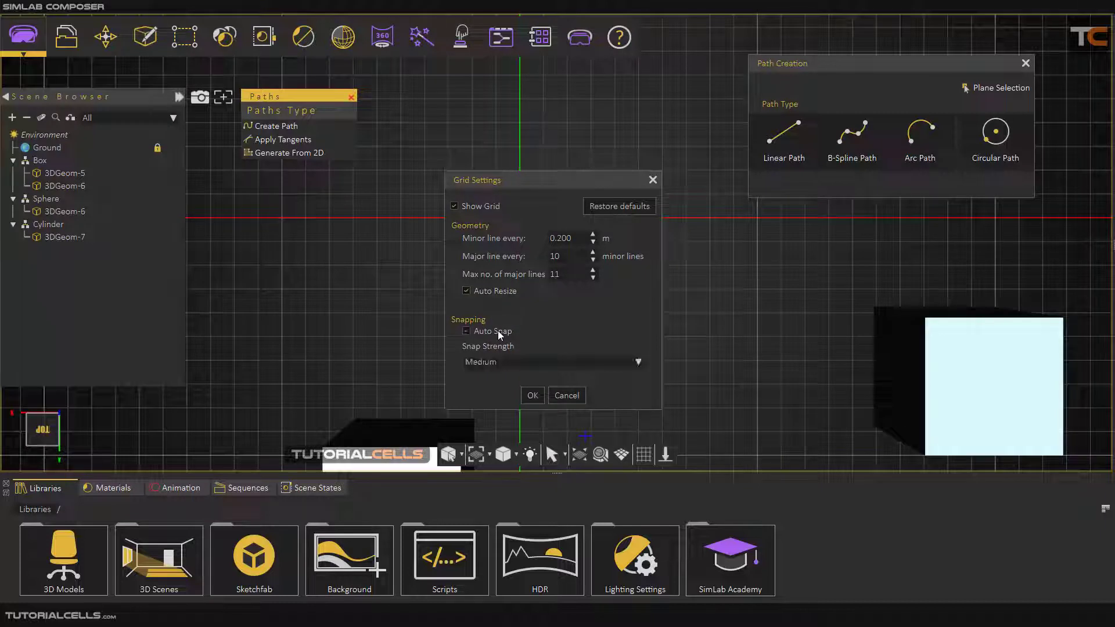
pyautogui.click(532, 395)
pyautogui.scroll(2, 447, 270)
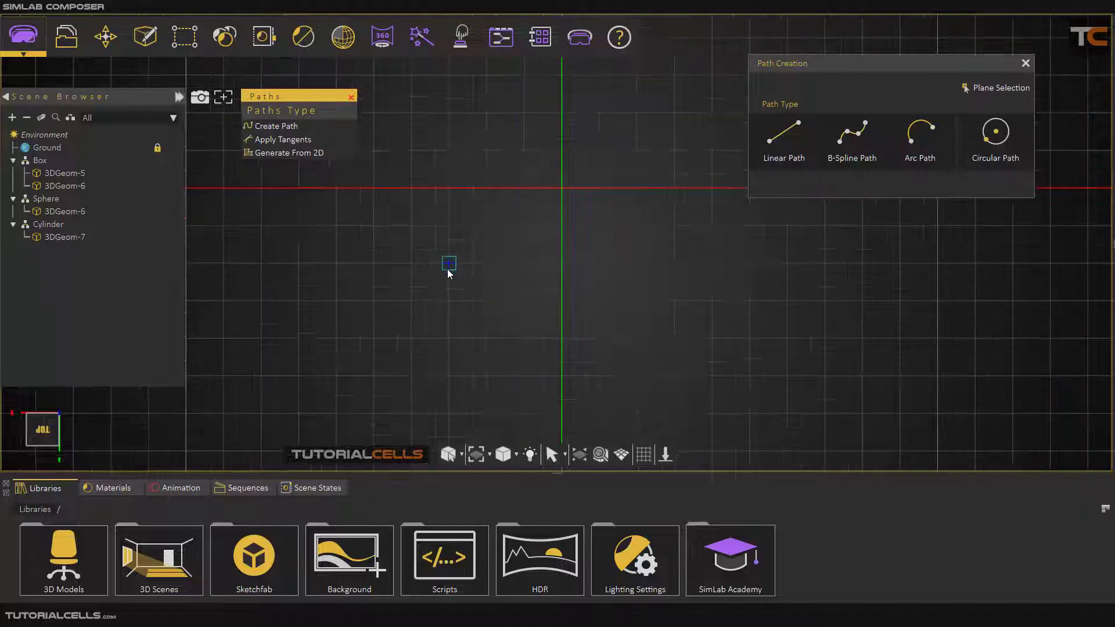
pyautogui.scroll(-5, 423, 277)
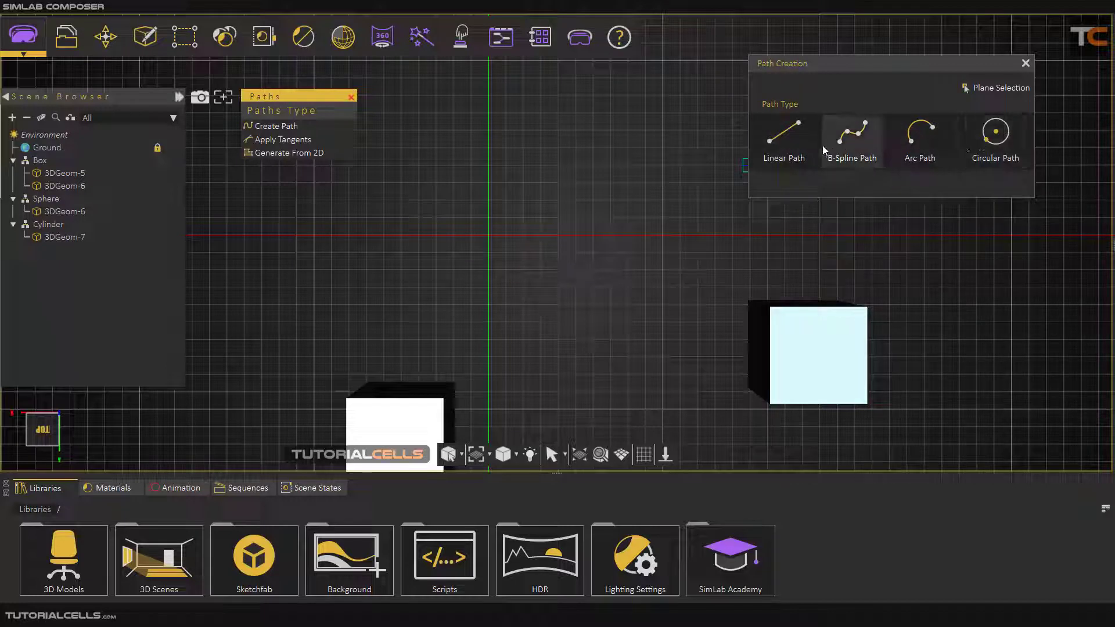
# - Draw the straight opening of the path through four linear points
pyautogui.click(796, 146)
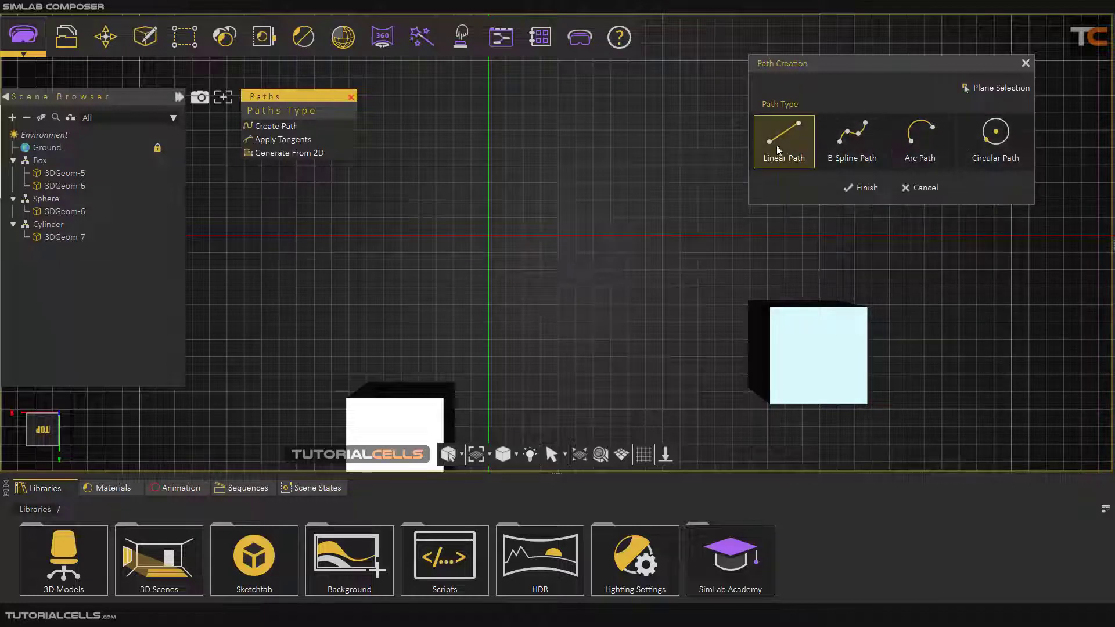
pyautogui.click(384, 218)
pyautogui.click(436, 165)
pyautogui.click(541, 165)
pyautogui.click(576, 200)
# - Continue with four B-spline curve points across the right, bottom and centre
pyautogui.click(864, 158)
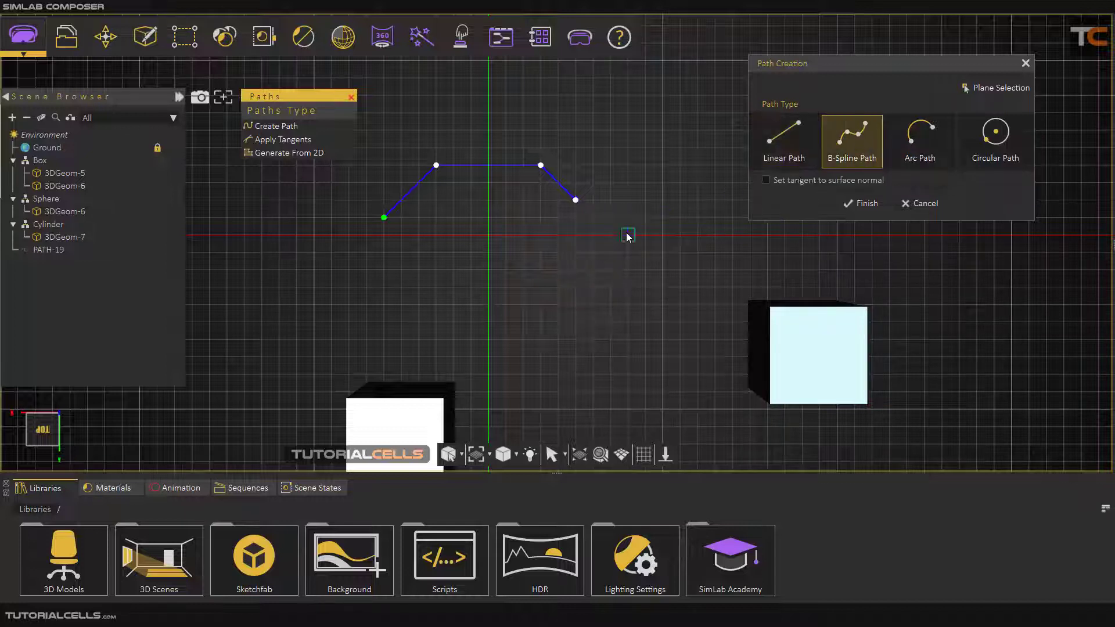
pyautogui.click(593, 287)
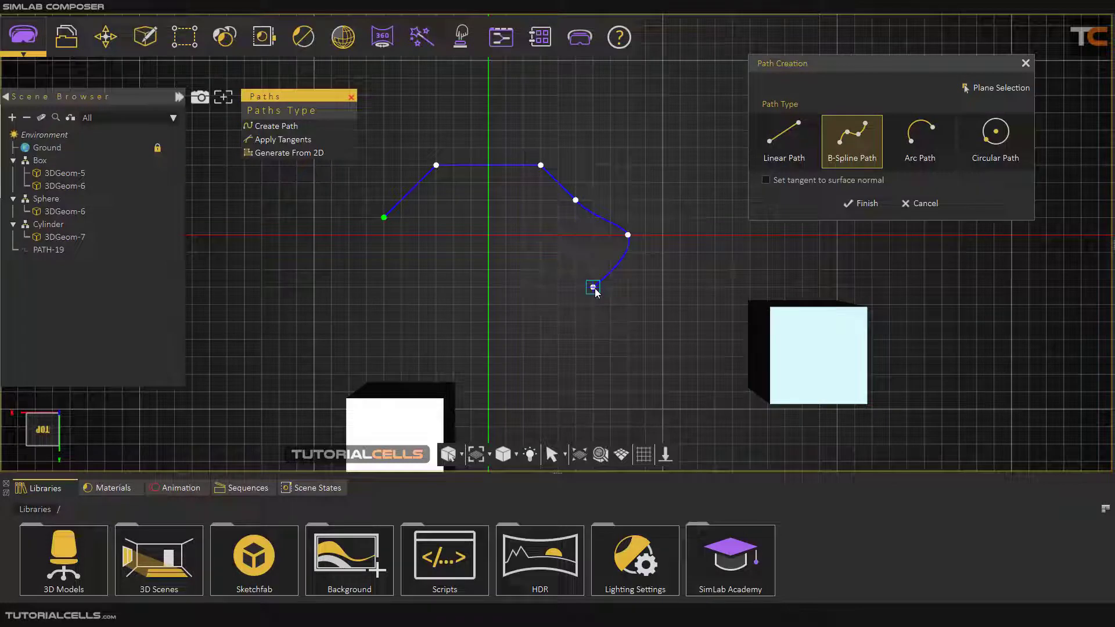
pyautogui.click(511, 317)
pyautogui.click(496, 263)
pyautogui.click(418, 261)
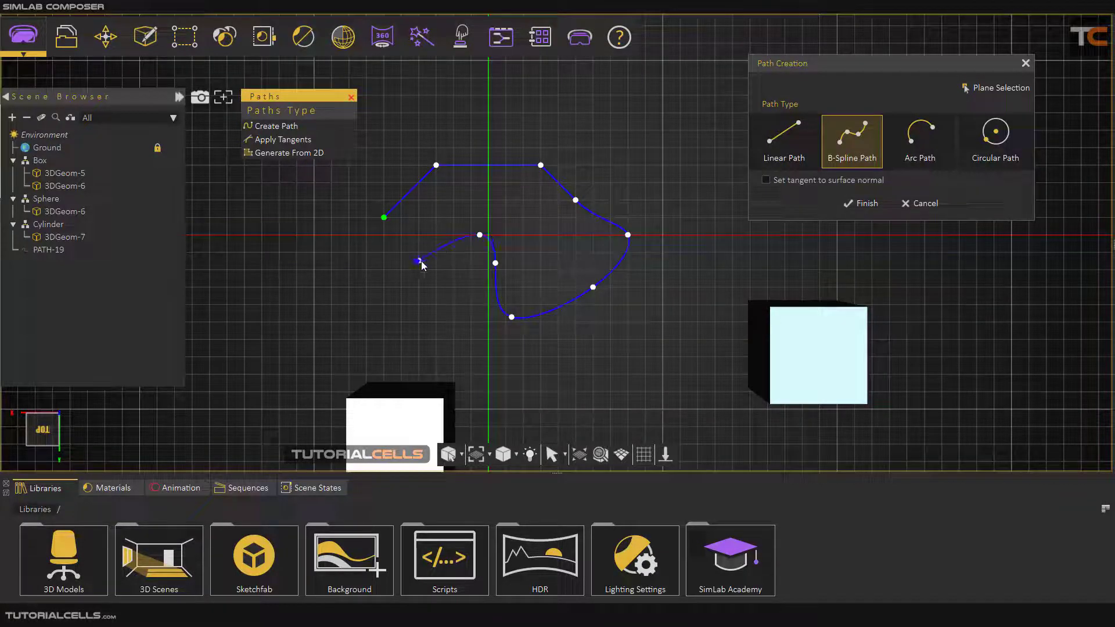
# - Add an arc segment to the lower left and close the path at its start point
pyautogui.click(912, 152)
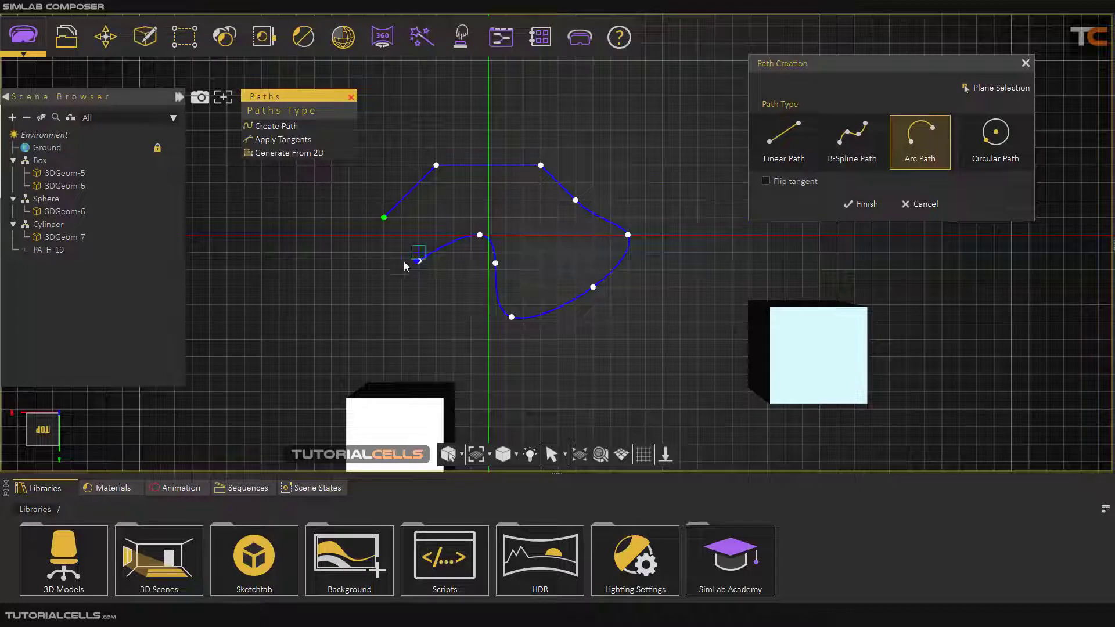
pyautogui.click(350, 340)
pyautogui.click(383, 219)
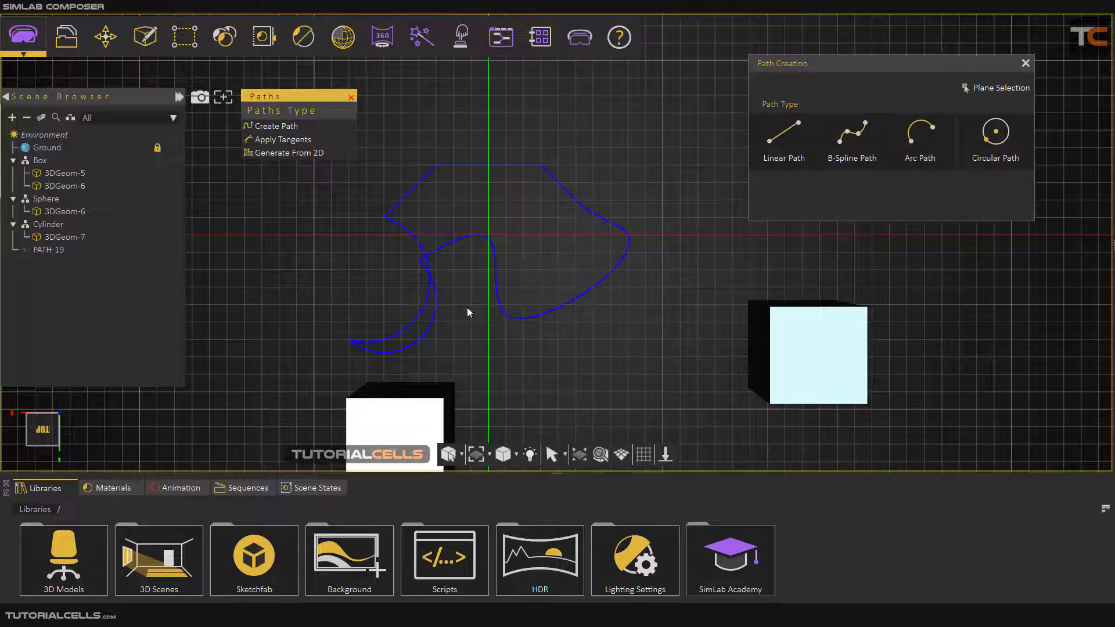
# - Select PATH-19 and drag a tangent handle to merge its left loop into one curve
pyautogui.moveTo(467, 308); pyautogui.dragTo(517, 229, button='middle')
pyautogui.scroll(5, 511, 229)
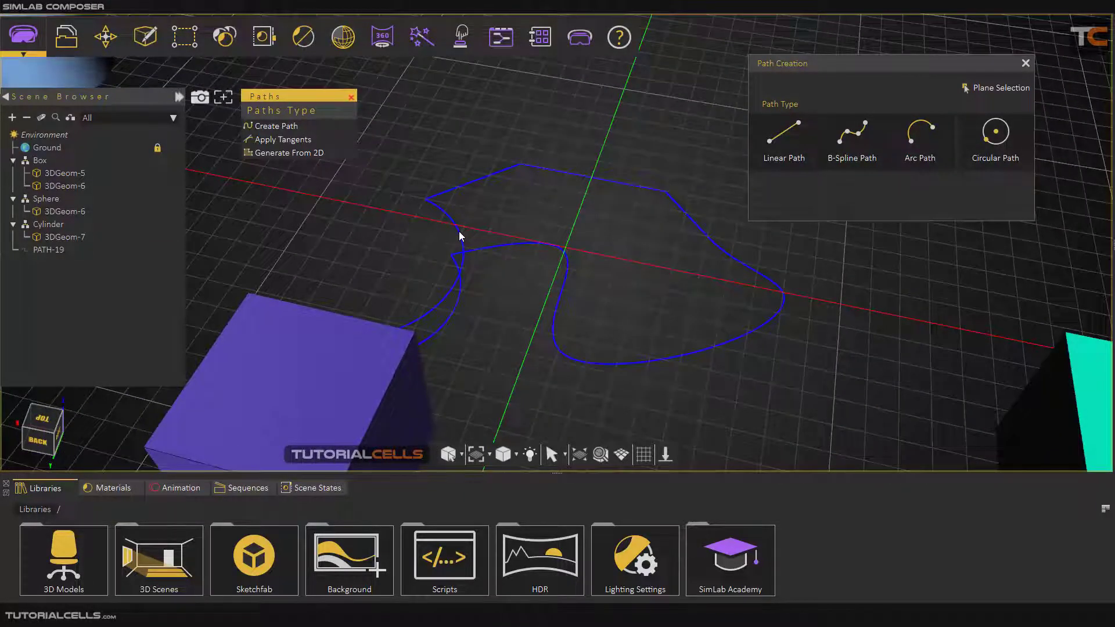
pyautogui.click(463, 235)
pyautogui.scroll(-5, 459, 235)
pyautogui.moveTo(504, 274); pyautogui.dragTo(492, 294, button='middle')
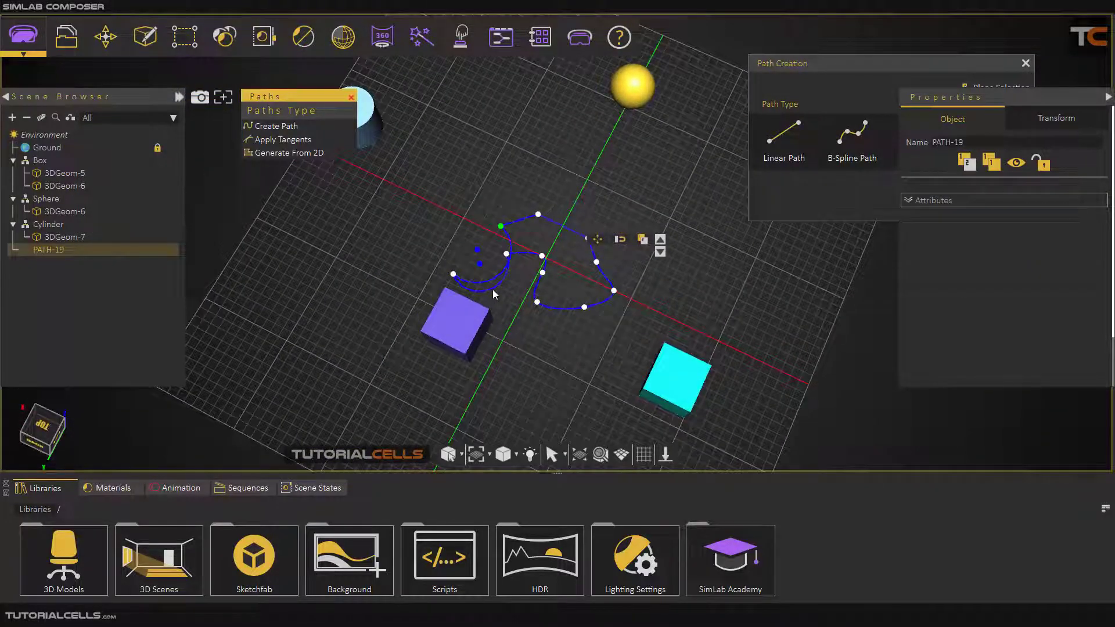
pyautogui.moveTo(479, 255); pyautogui.dragTo(463, 247, button='middle')
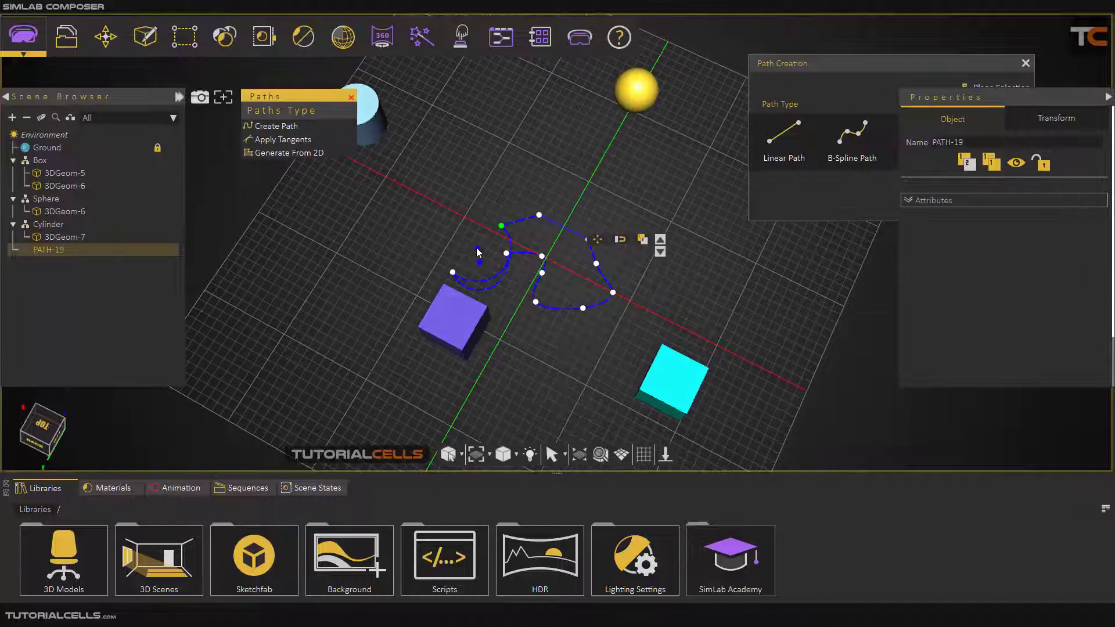
pyautogui.moveTo(477, 249); pyautogui.dragTo(413, 199)
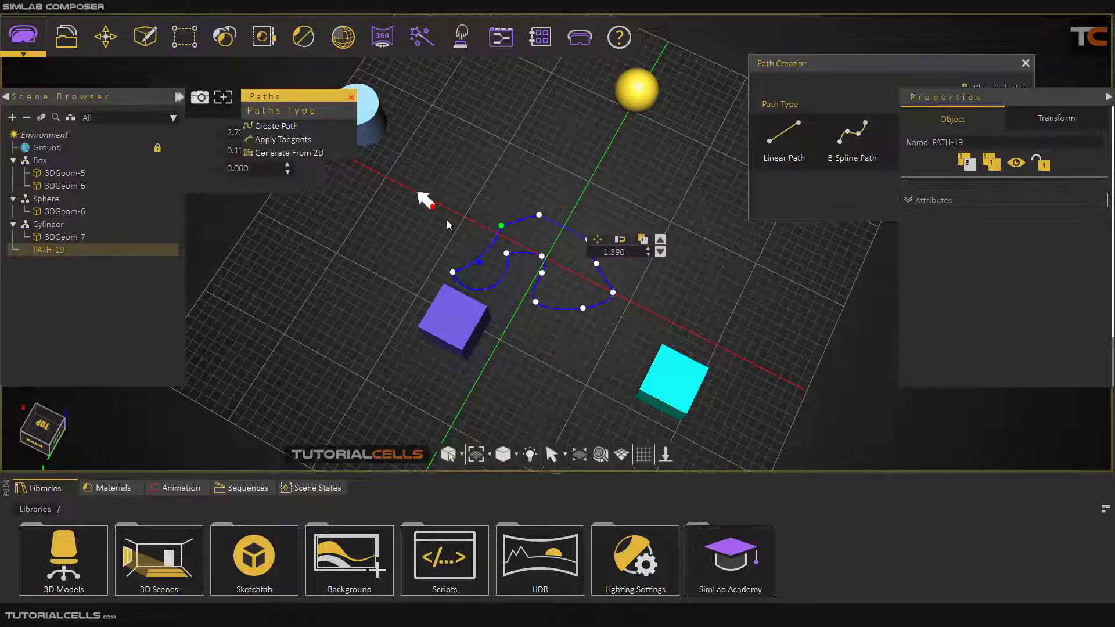
pyautogui.scroll(3, 545, 218)
# - Raise PATH-19's bottom point upward to 0.442 with the gizmo
pyautogui.click(530, 209)
pyautogui.scroll(4, 616, 267)
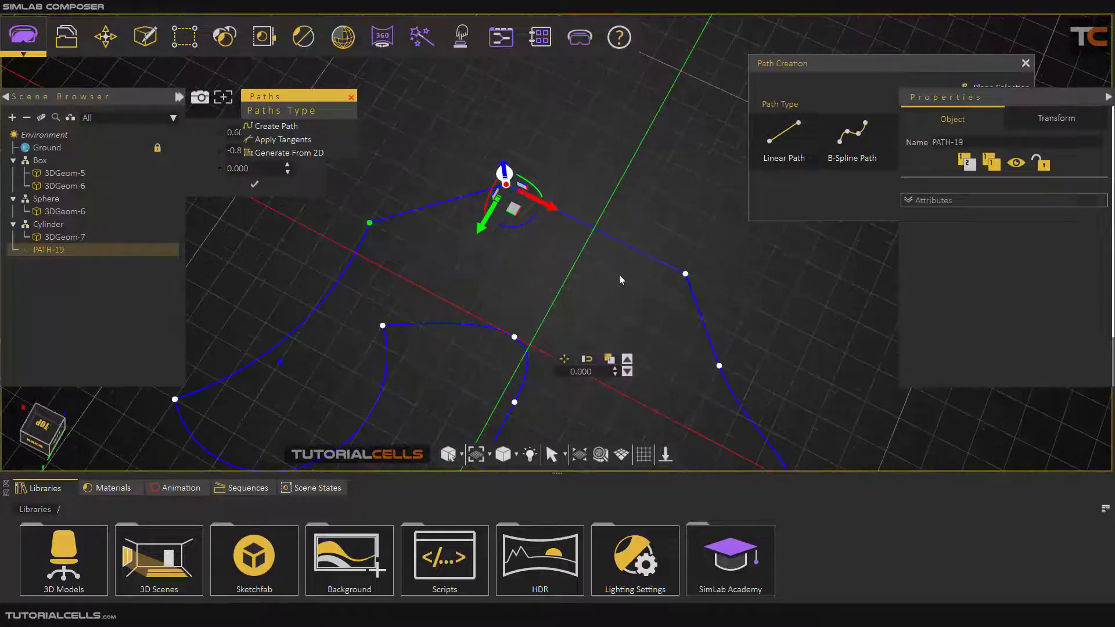
pyautogui.moveTo(608, 256); pyautogui.dragTo(642, 290, button='middle')
pyautogui.click(628, 314)
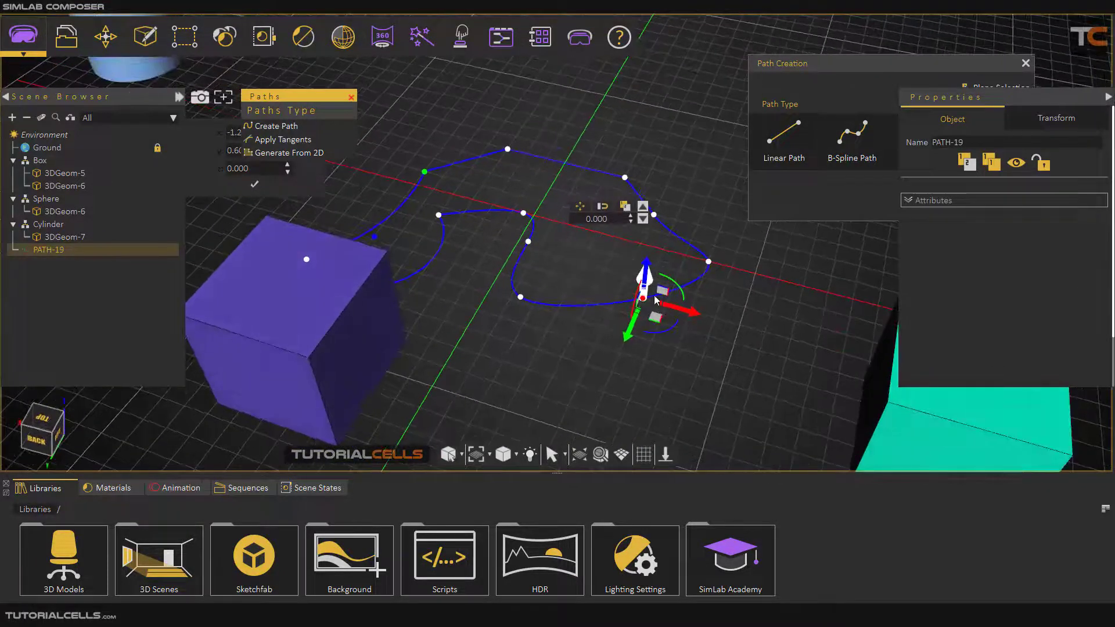
pyautogui.moveTo(644, 277); pyautogui.dragTo(630, 325)
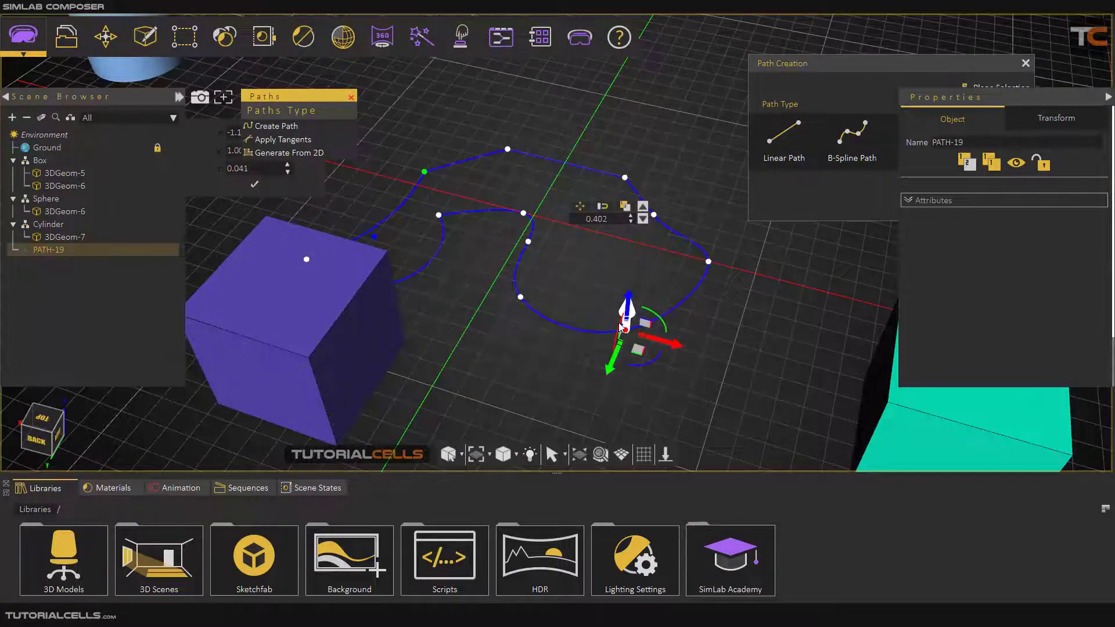
pyautogui.scroll(3, 630, 328)
pyautogui.scroll(-3, 639, 314)
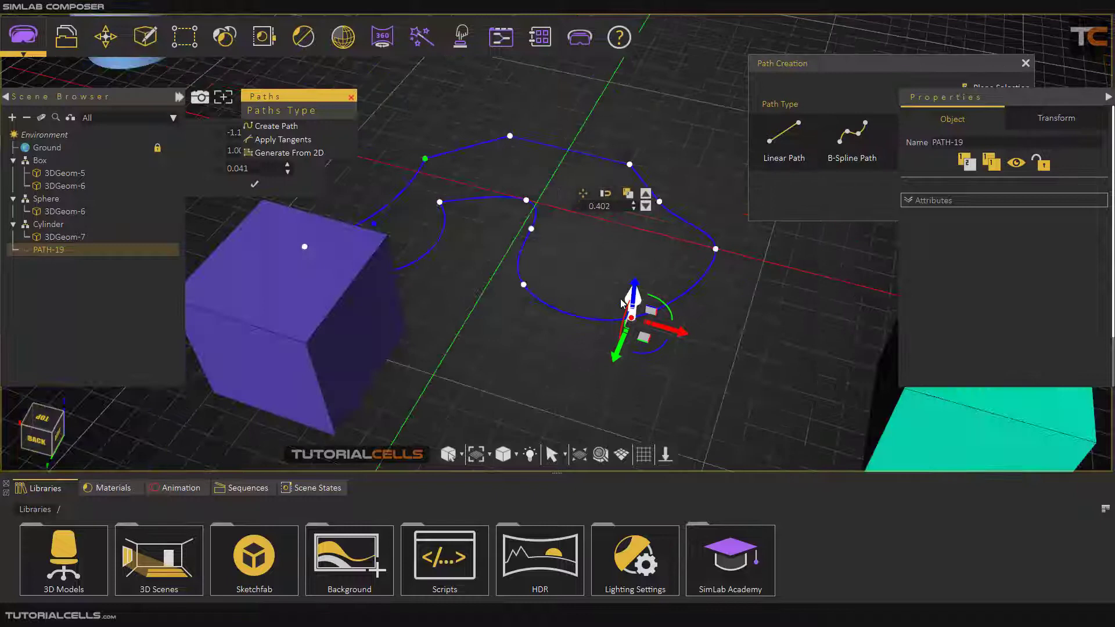
pyautogui.scroll(-1, 663, 306)
pyautogui.moveTo(662, 308); pyautogui.dragTo(625, 282, button='middle')
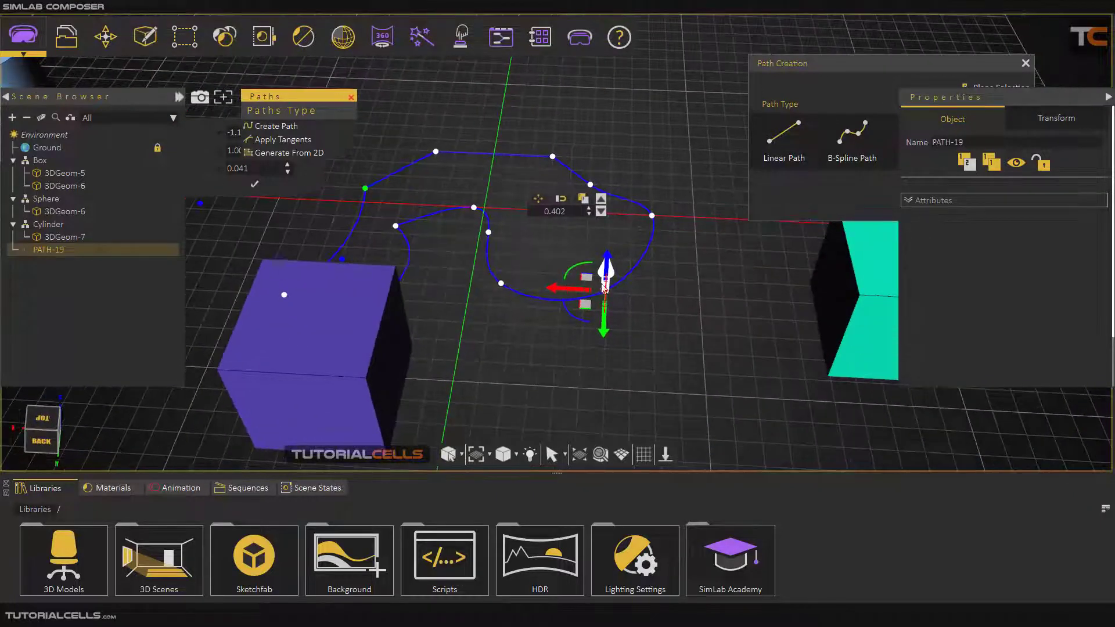
pyautogui.scroll(2, 621, 279)
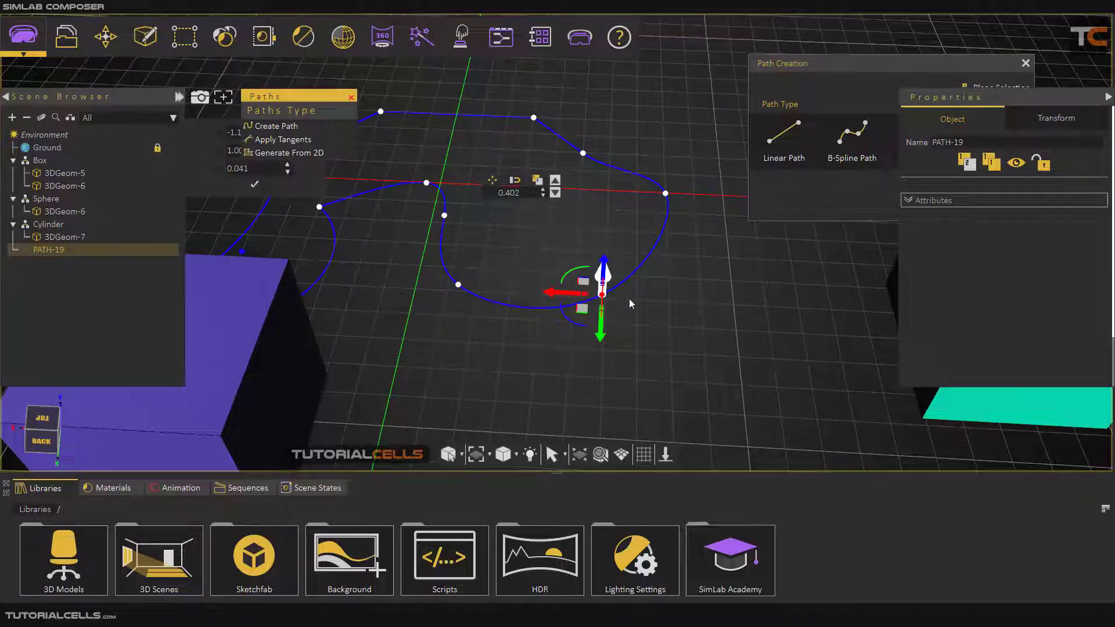
pyautogui.scroll(-3, 535, 226)
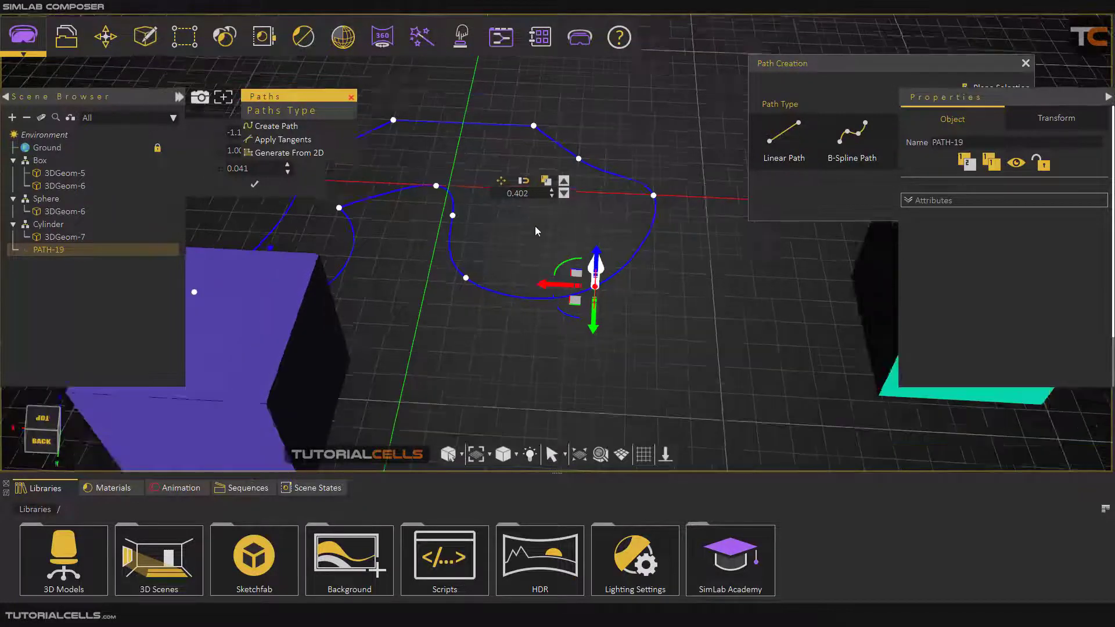
# - Rotate another control point about 35 degrees and raise the lower point to 0.622
pyautogui.click(479, 217)
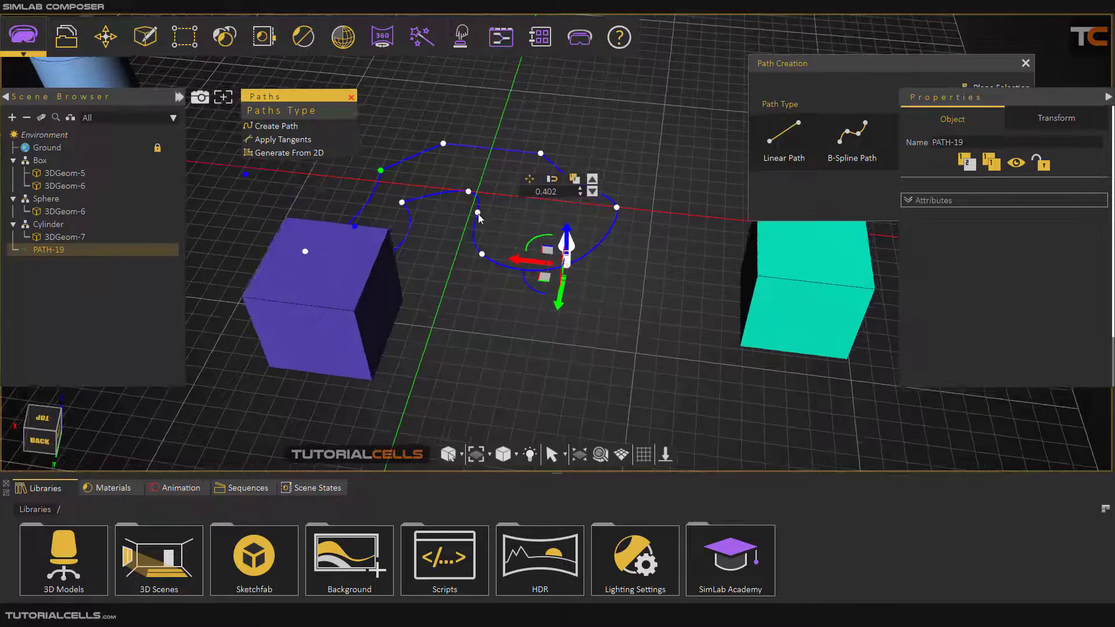
pyautogui.moveTo(487, 223)
pyautogui.mouseDown()
pyautogui.moveTo(552, 233)
pyautogui.moveTo(471, 208)
pyautogui.mouseUp()
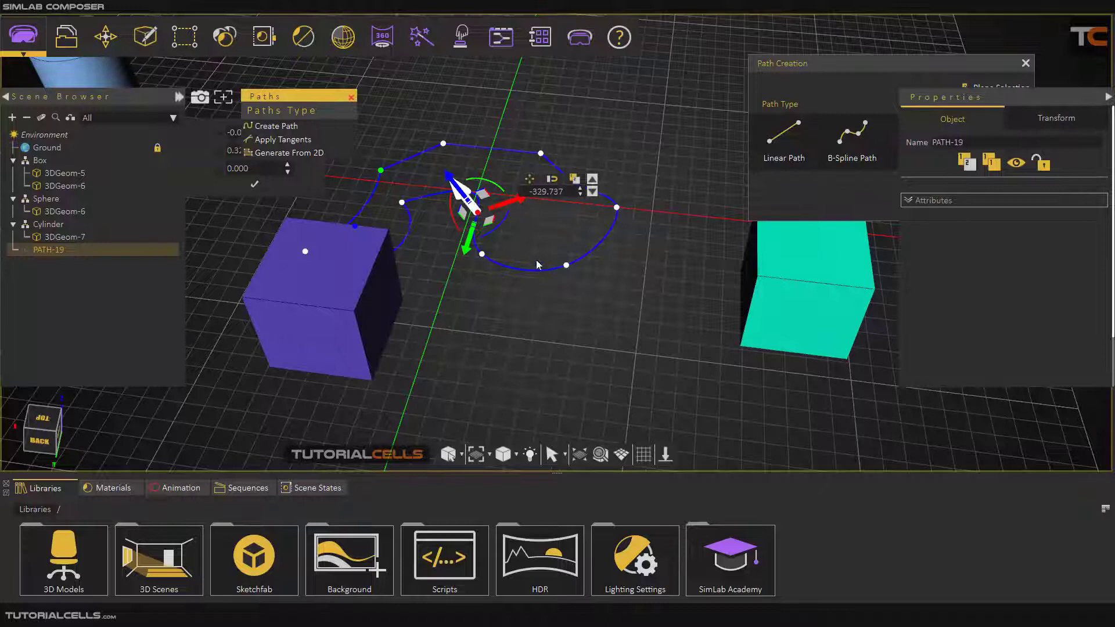
pyautogui.click(567, 266)
pyautogui.scroll(3, 567, 267)
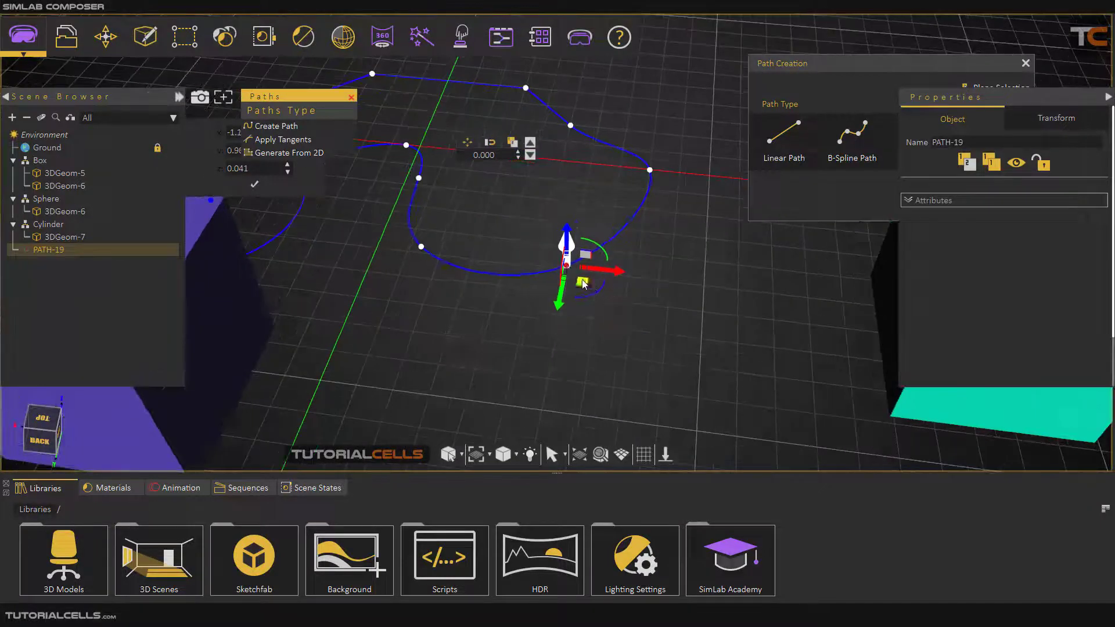
pyautogui.moveTo(613, 301); pyautogui.dragTo(607, 215)
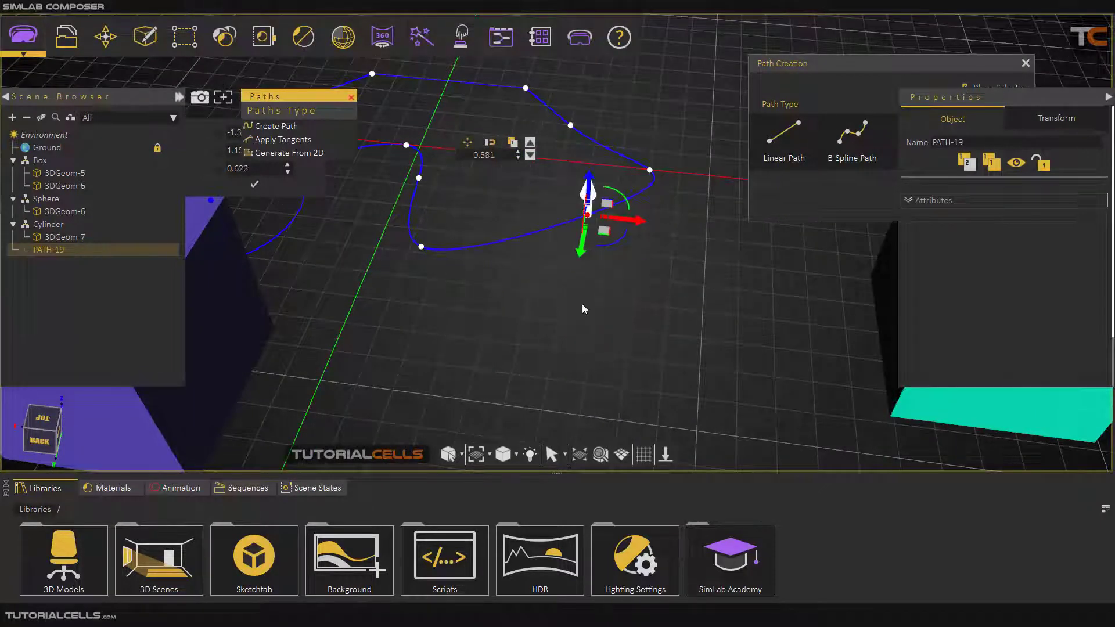
# - Delete PATH-19 via the Scene Browser, leaving the cubes, cylinder and sphere
pyautogui.moveTo(585, 309); pyautogui.dragTo(589, 272)
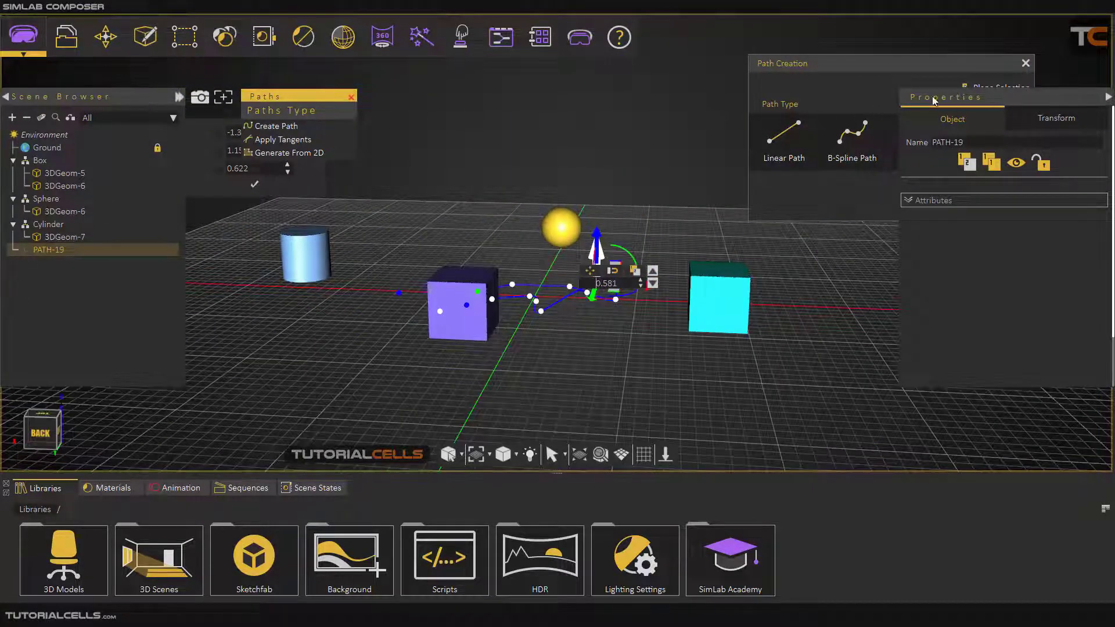
pyautogui.click(46, 254)
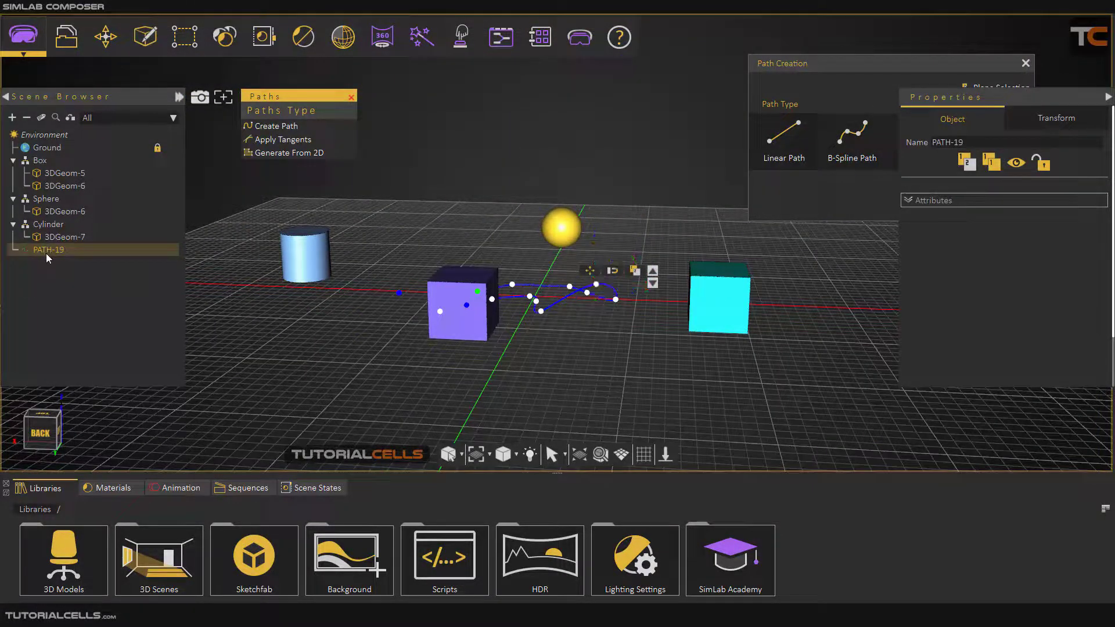
pyautogui.press('Delete')
pyautogui.moveTo(474, 271); pyautogui.dragTo(430, 326)
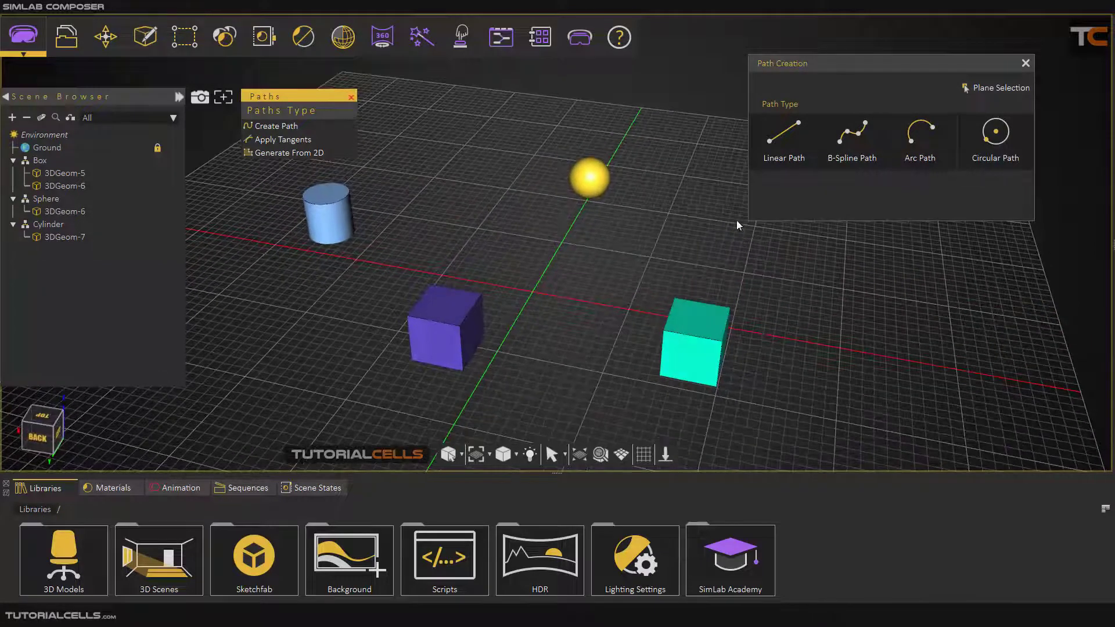
pyautogui.click(977, 91)
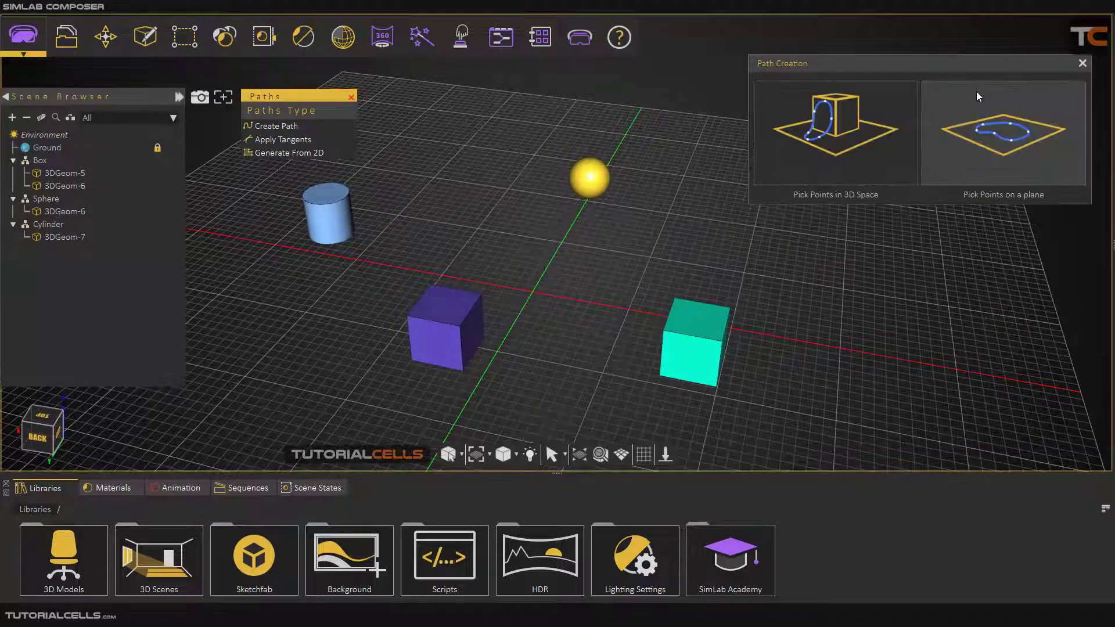
pyautogui.click(858, 120)
pyautogui.moveTo(744, 154); pyautogui.dragTo(399, 188)
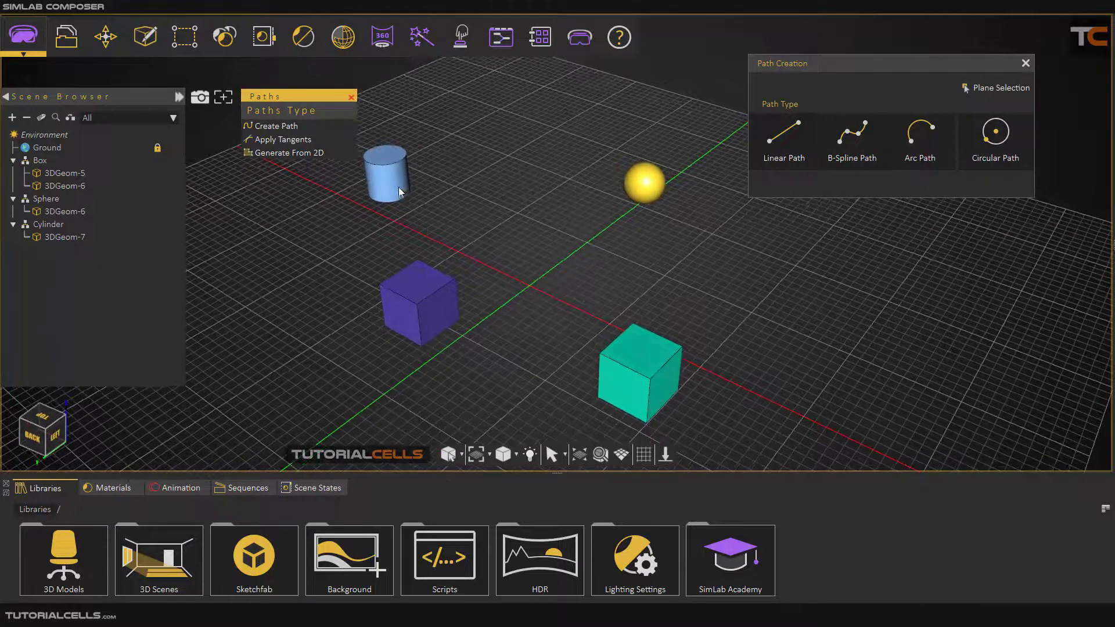
pyautogui.click(771, 144)
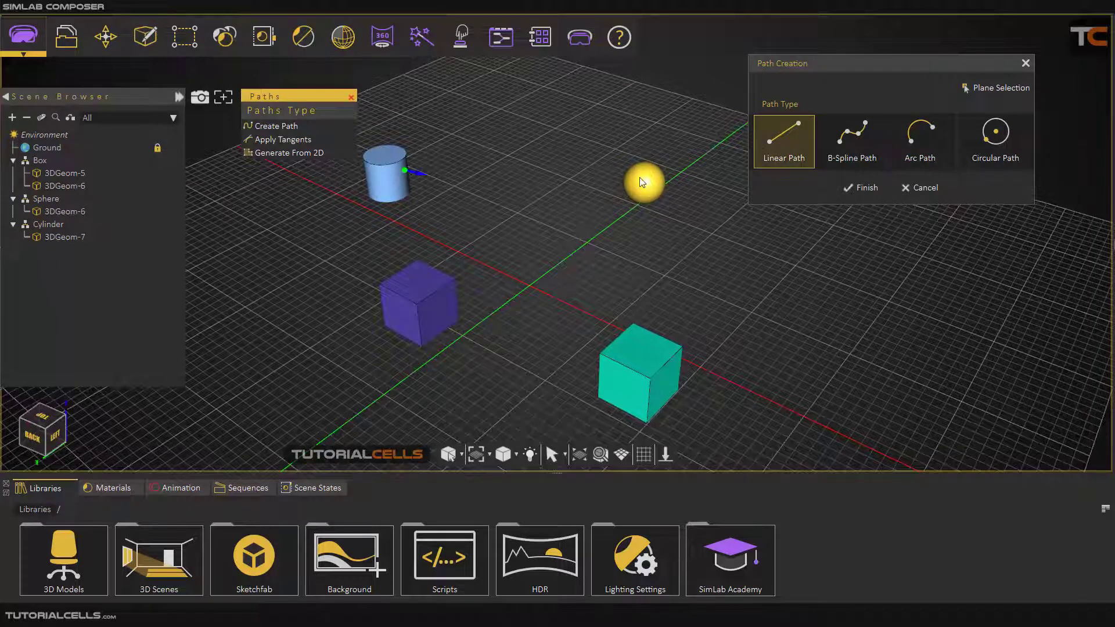
pyautogui.click(641, 336)
pyautogui.click(642, 200)
pyautogui.click(420, 281)
pyautogui.scroll(3, 421, 281)
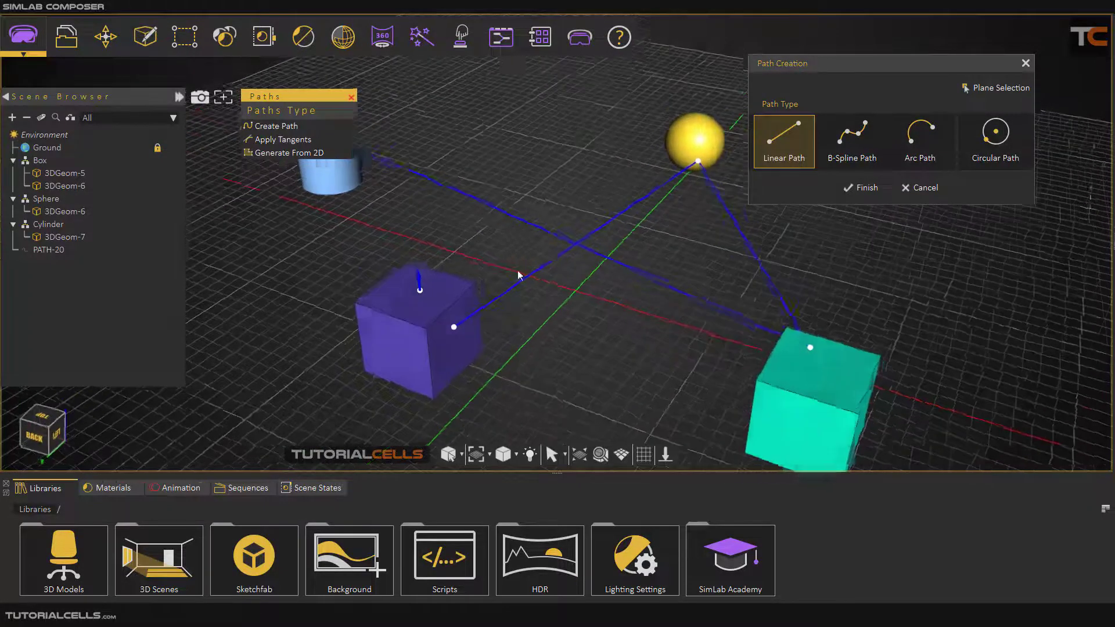
pyautogui.click(854, 187)
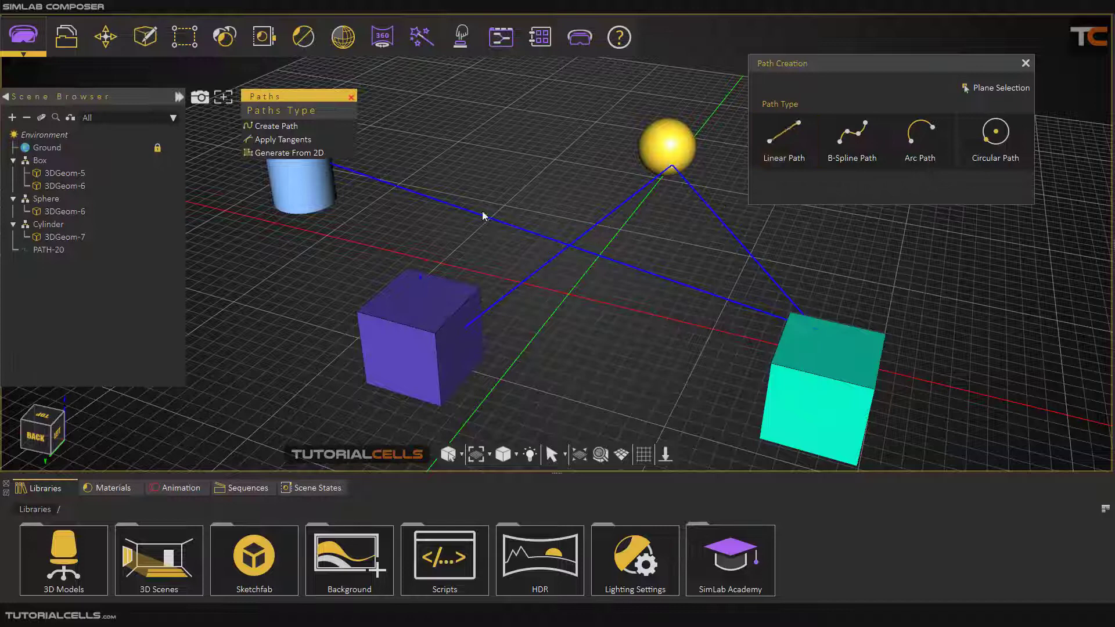
pyautogui.click(58, 250)
pyautogui.press('Delete')
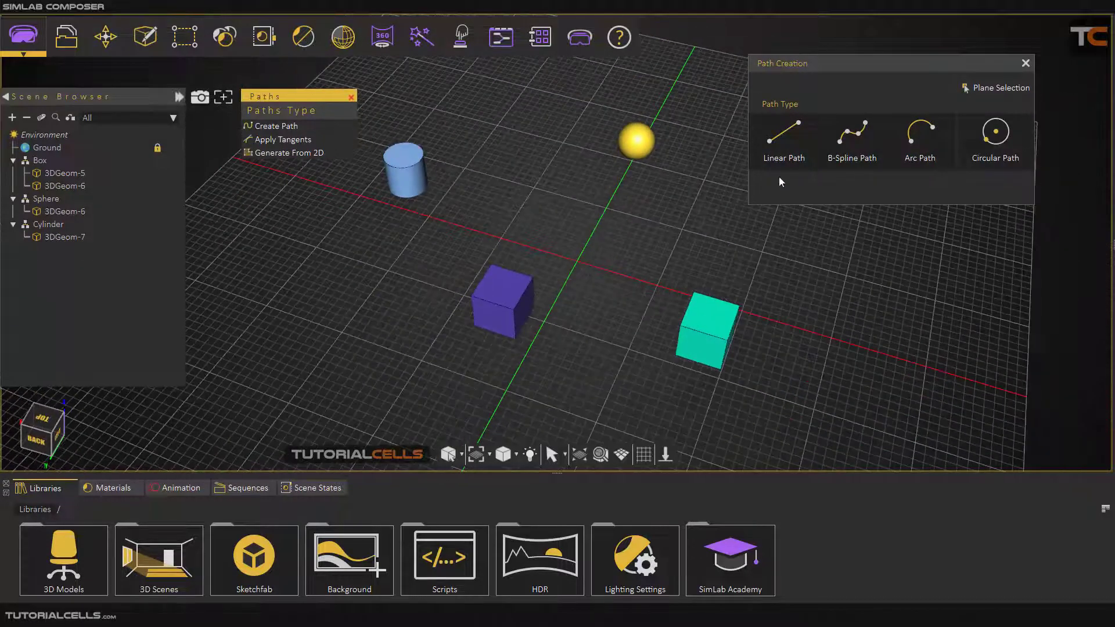
# - Start a B-spline path with points on the yellow sphere, cyan cube and purple box
pyautogui.click(852, 140)
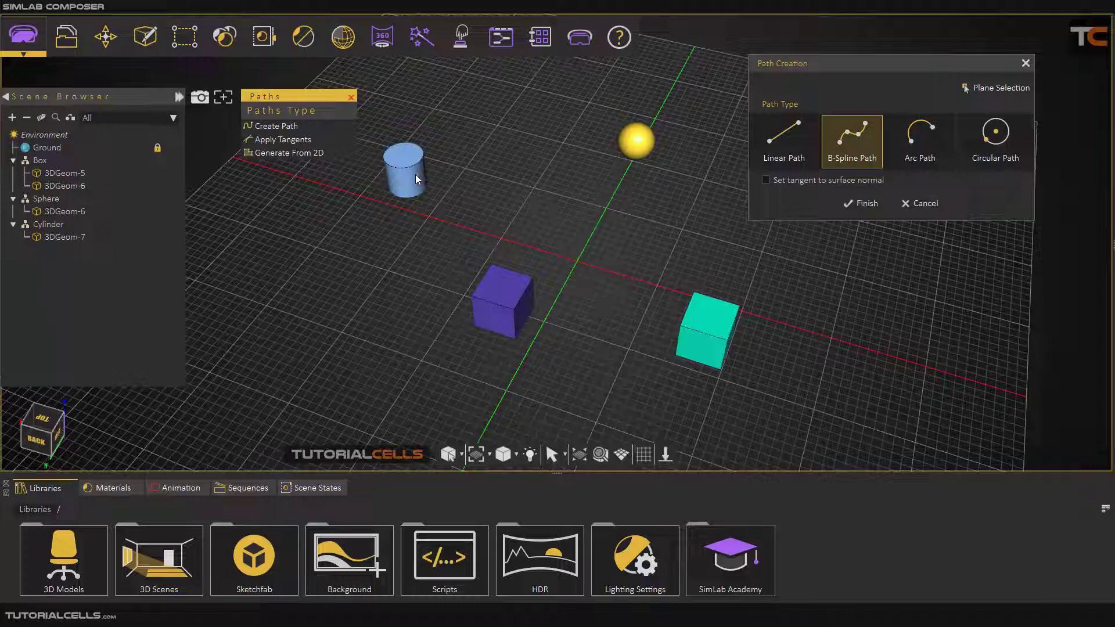
pyautogui.click(629, 149)
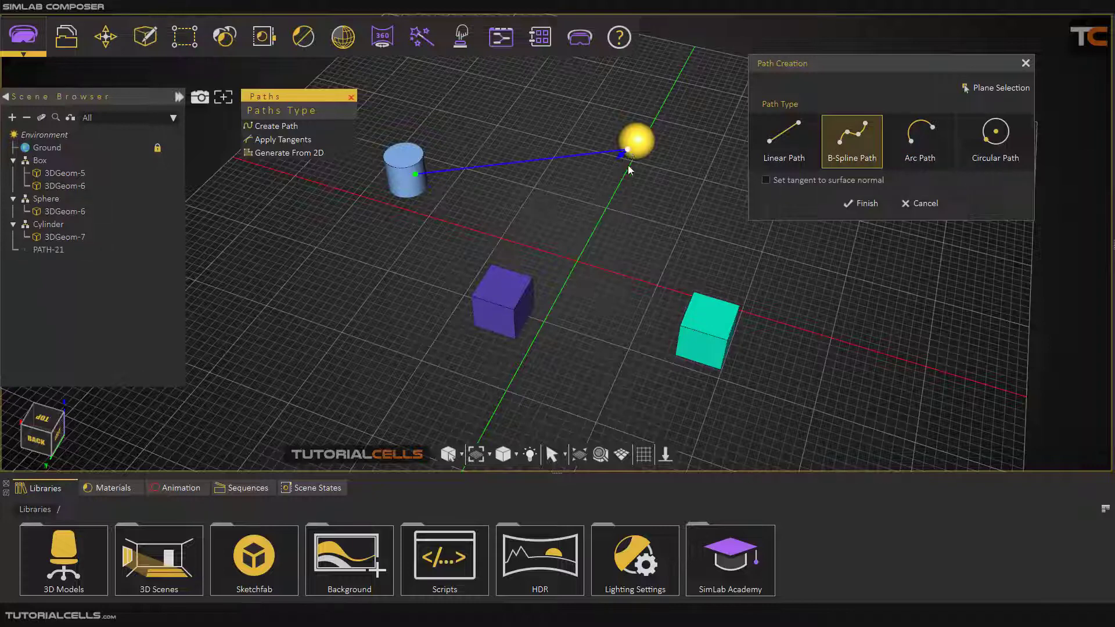
pyautogui.click(691, 319)
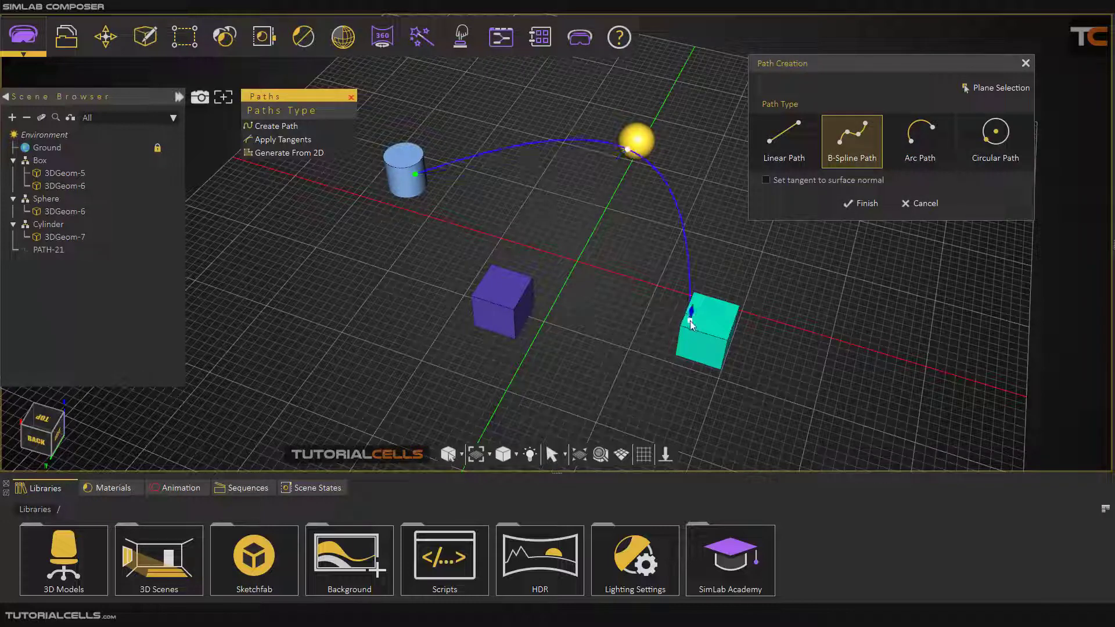
pyautogui.click(524, 316)
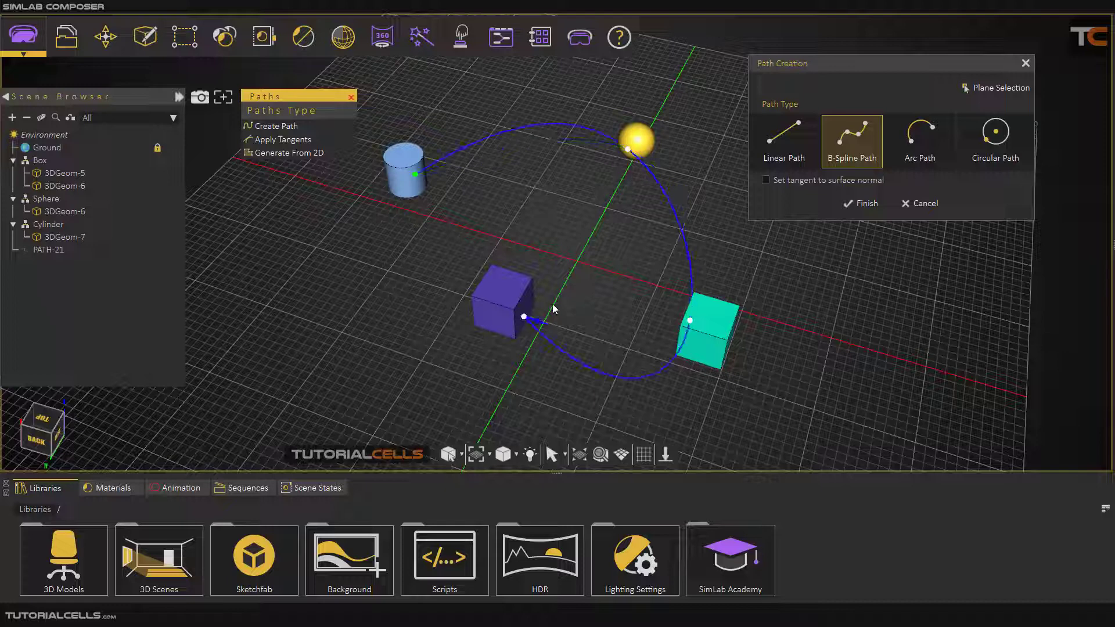
# - Set tangents to flipped surface normals, add a point atop the purple box, and finish PATH-21
pyautogui.click(766, 181)
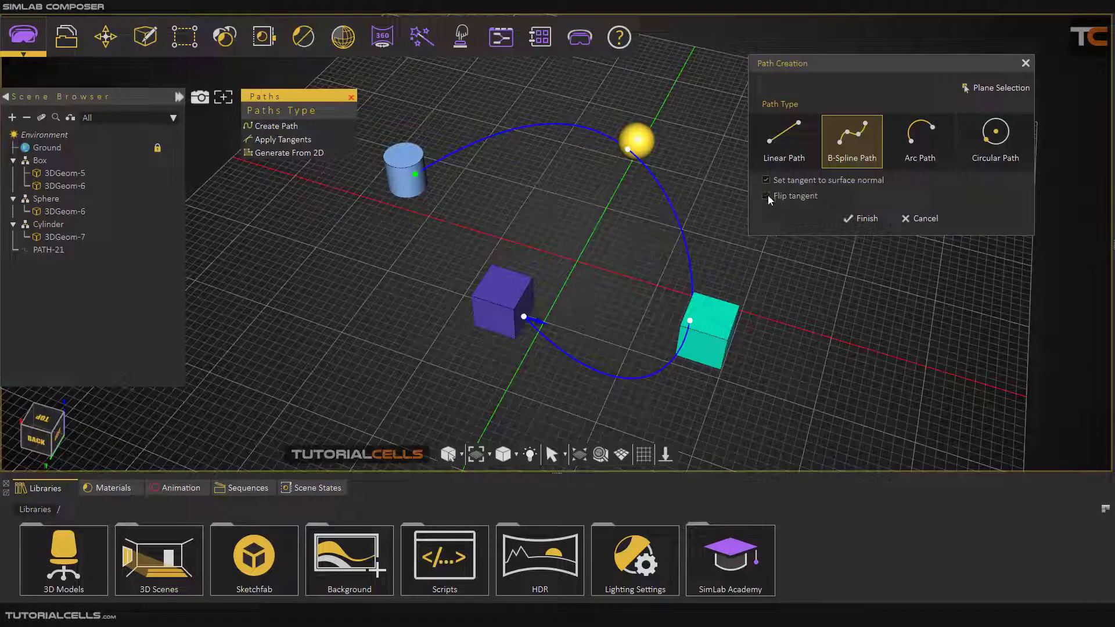
pyautogui.scroll(3, 595, 283)
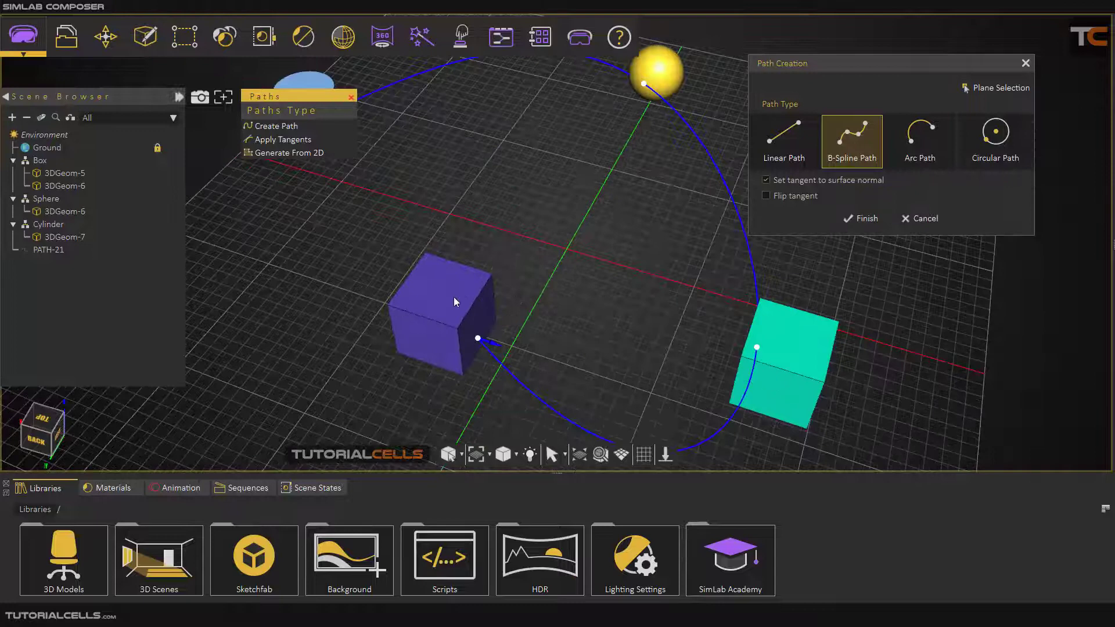
pyautogui.click(453, 295)
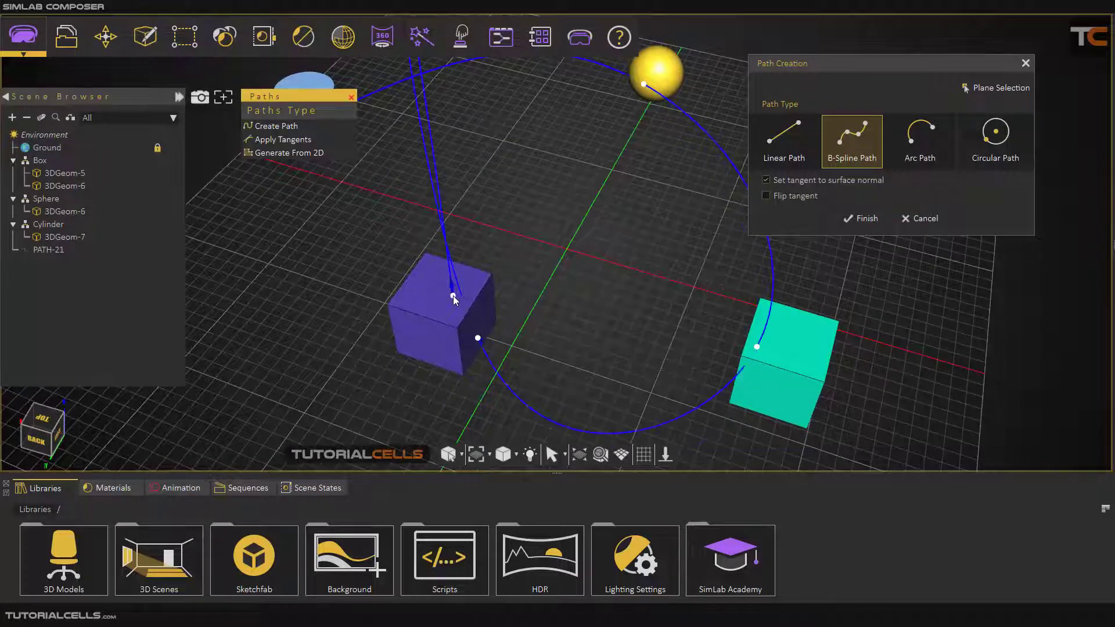
pyautogui.click(767, 196)
pyautogui.click(861, 218)
pyautogui.scroll(-3, 577, 272)
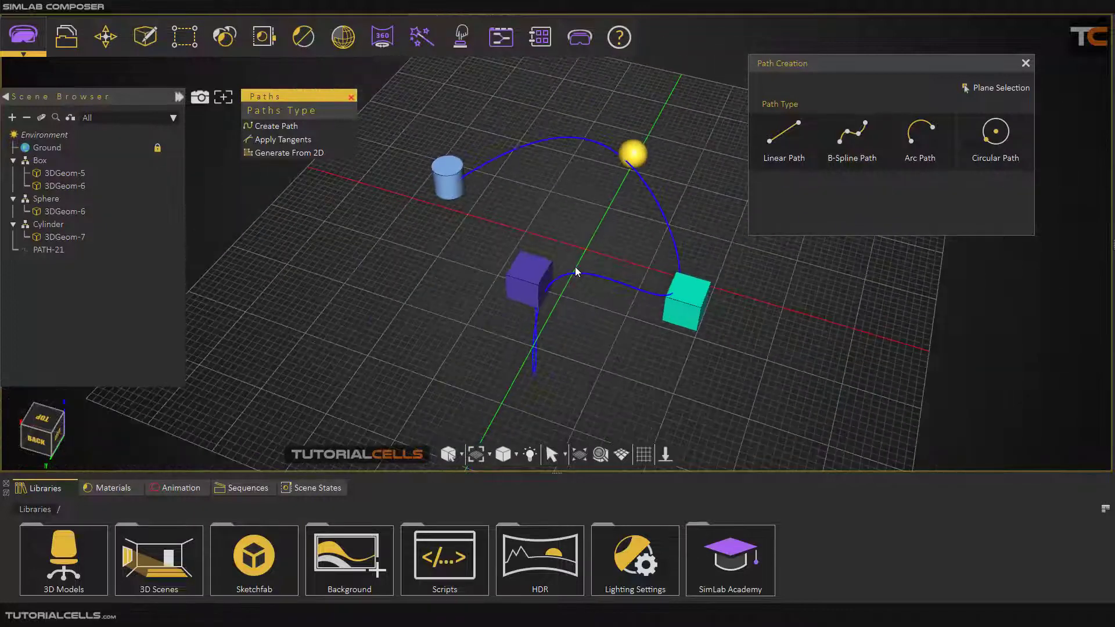
# - Draw PATH-22 as a semicircular arc between two grid points on the plane just above the red axis
pyautogui.click(920, 139)
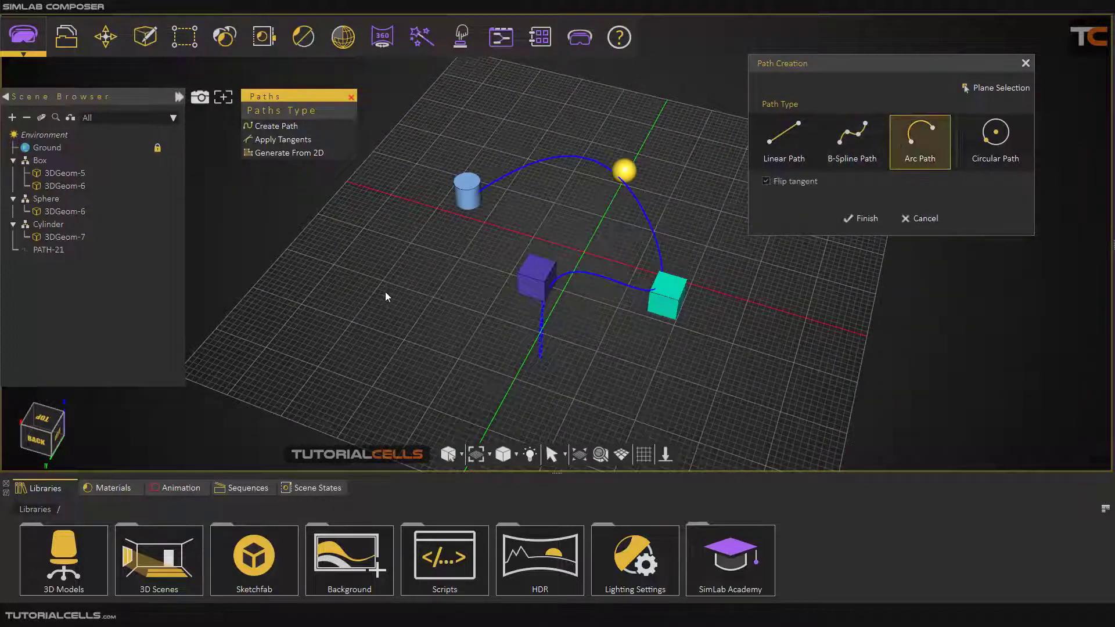
pyautogui.click(983, 89)
pyautogui.click(975, 106)
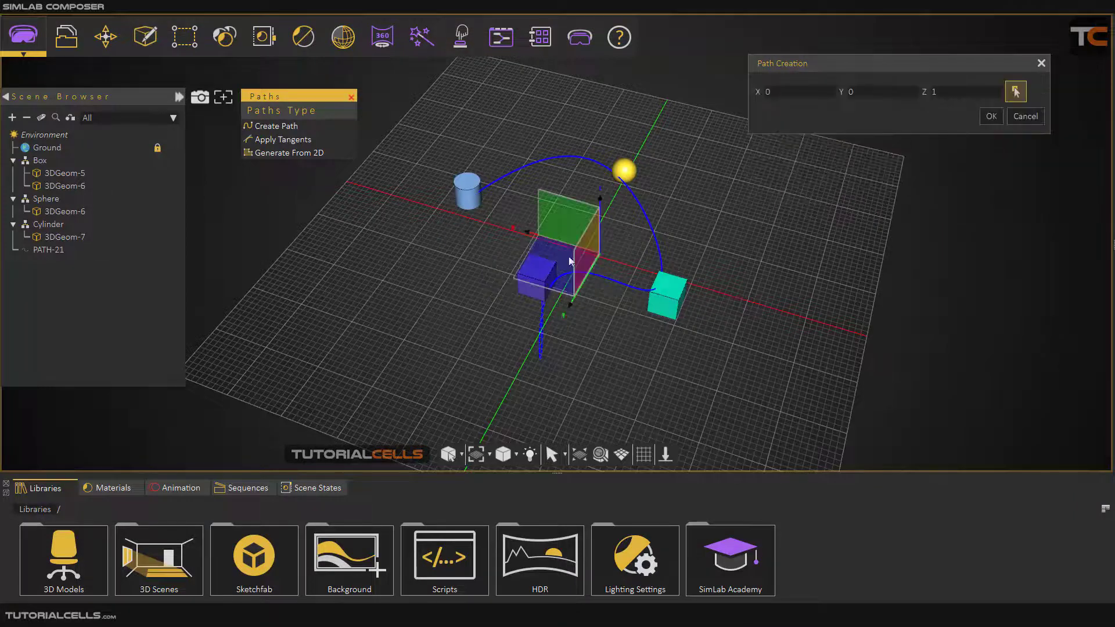
pyautogui.click(541, 254)
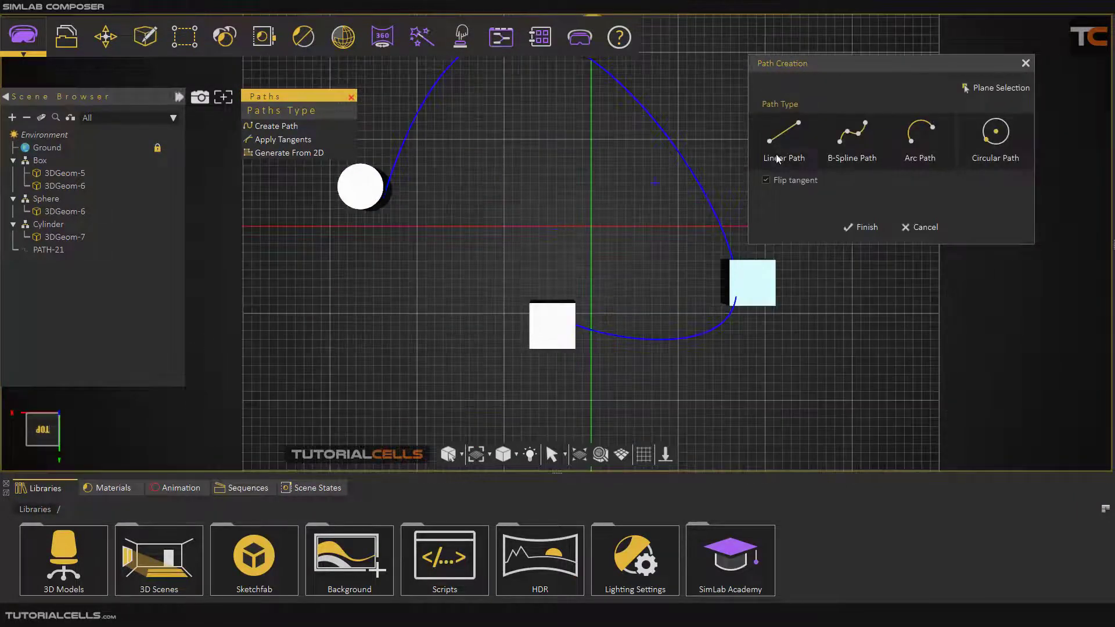
pyautogui.click(573, 244)
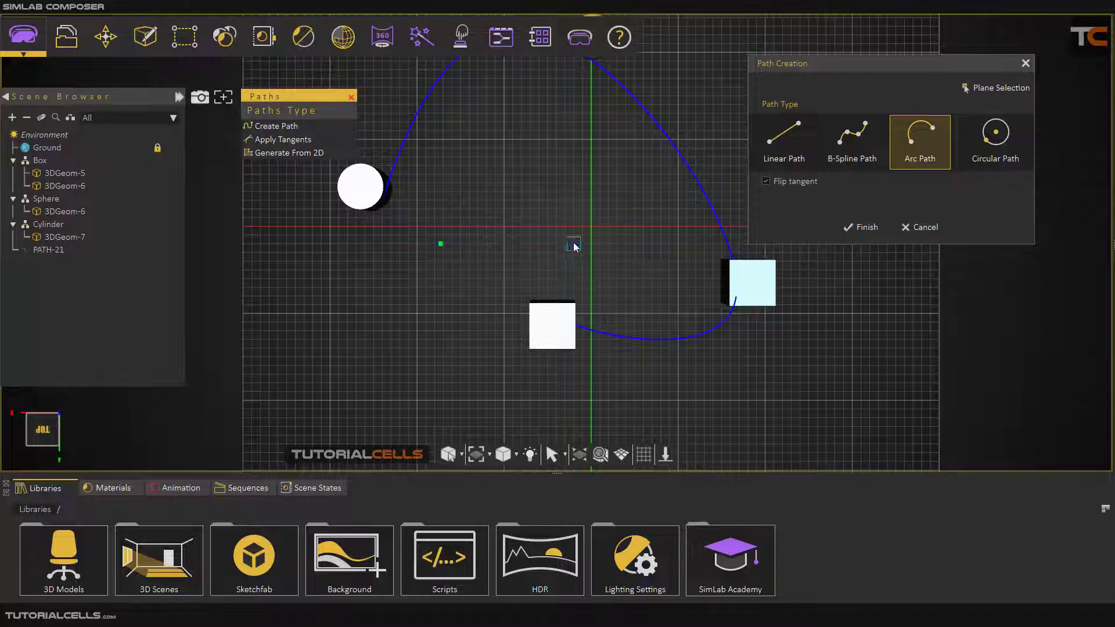
pyautogui.click(506, 245)
pyautogui.click(857, 228)
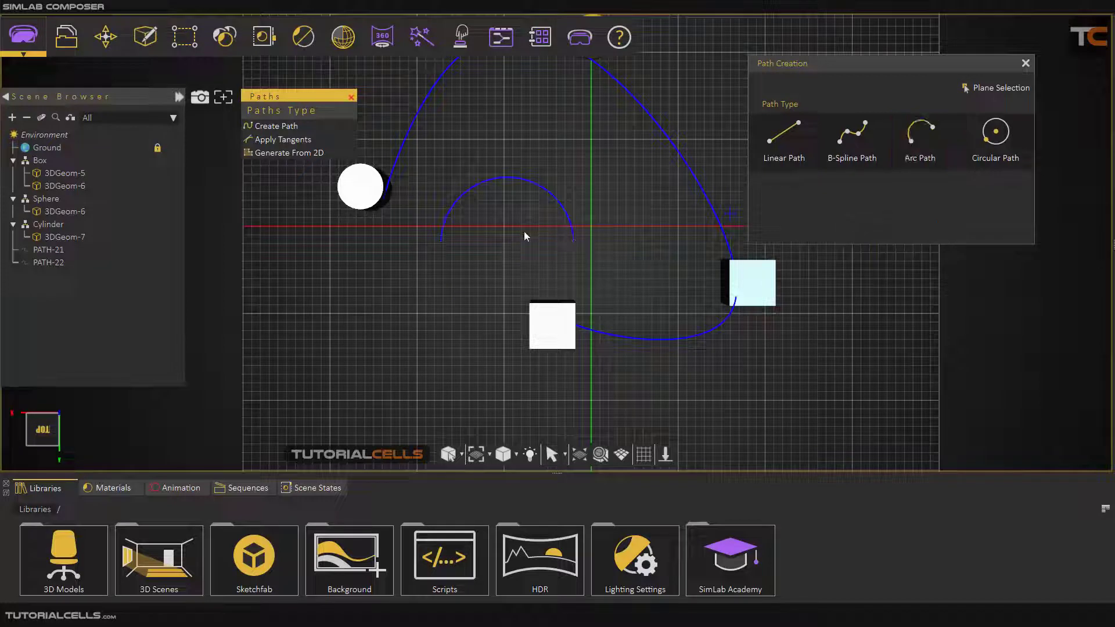
# - Select PATH-22 and move its right end point along X to reshape the arc
pyautogui.click(540, 187)
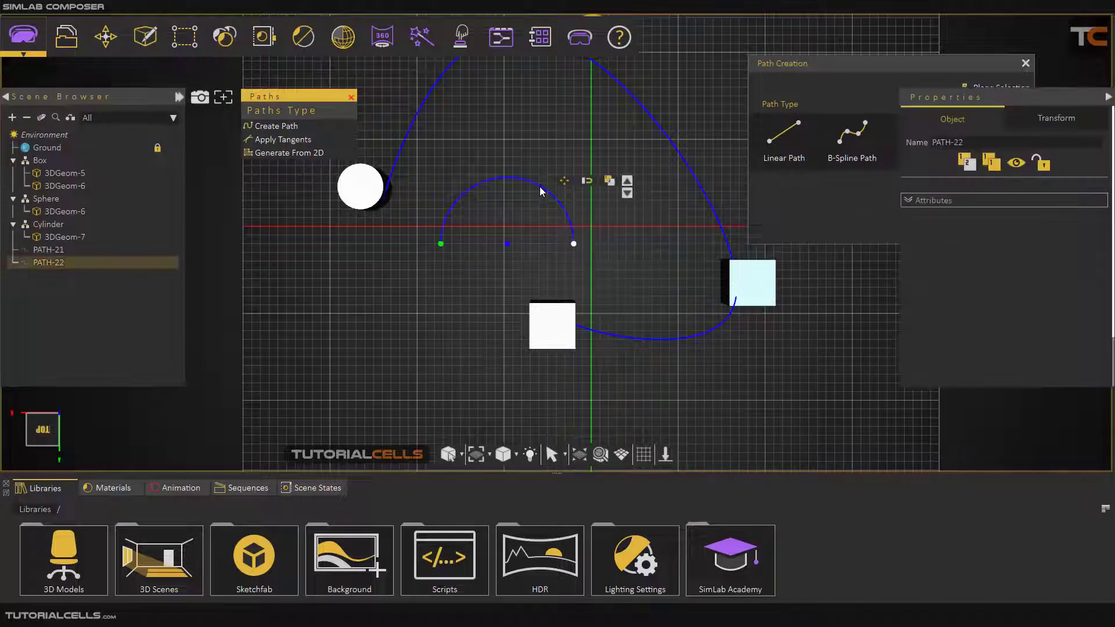
pyautogui.click(504, 244)
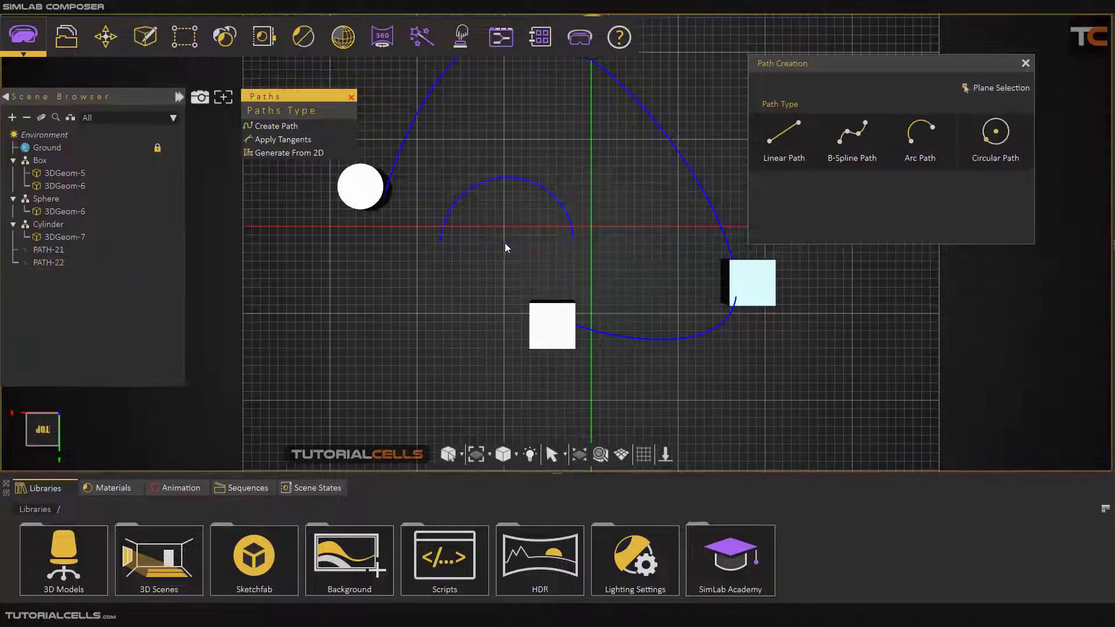
pyautogui.click(63, 262)
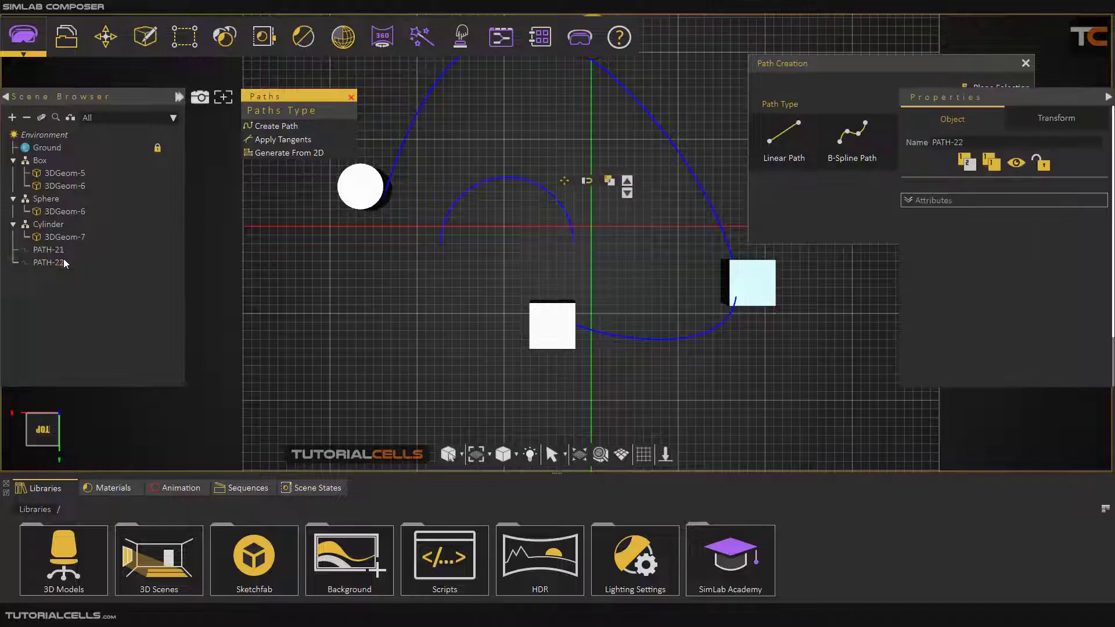
pyautogui.click(574, 245)
pyautogui.moveTo(534, 244); pyautogui.dragTo(503, 251)
pyautogui.scroll(2, 498, 249)
pyautogui.scroll(-2, 667, 152)
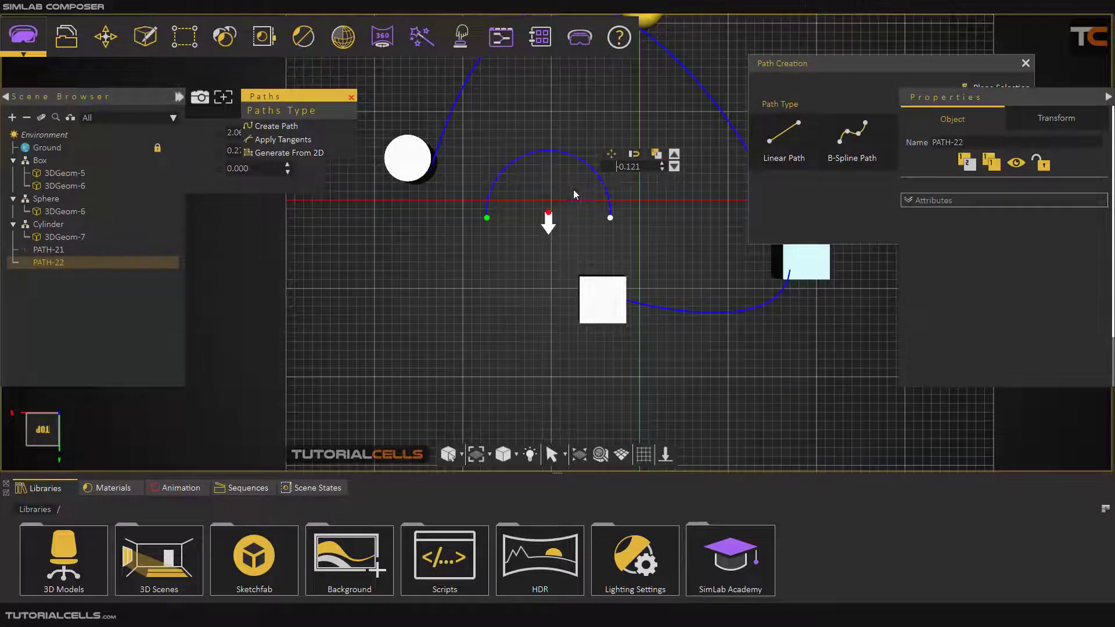
pyautogui.scroll(-3, 687, 198)
# - Draw a circular path PATH-23 from a centre and radius, then shrink its radius
pyautogui.click(942, 146)
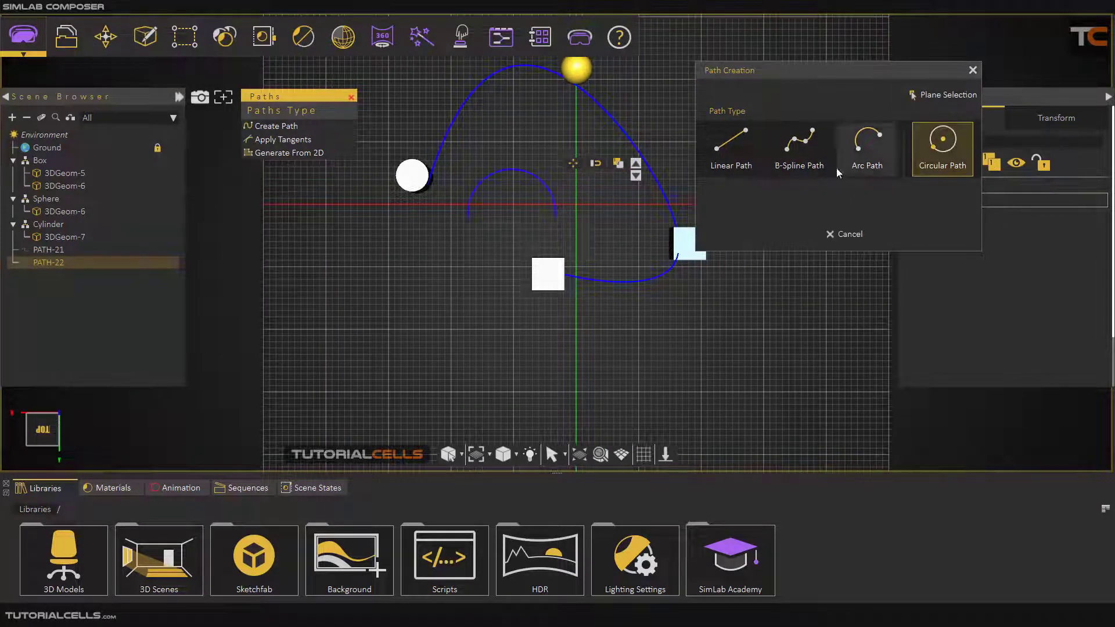
pyautogui.click(440, 302)
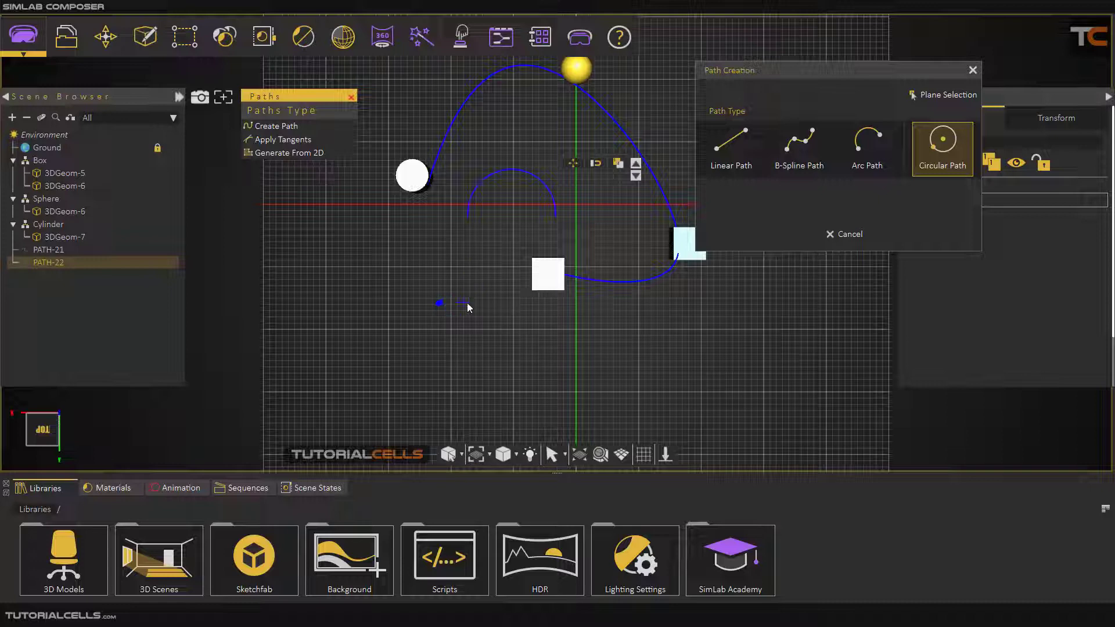
pyautogui.click(480, 301)
pyautogui.scroll(4, 474, 301)
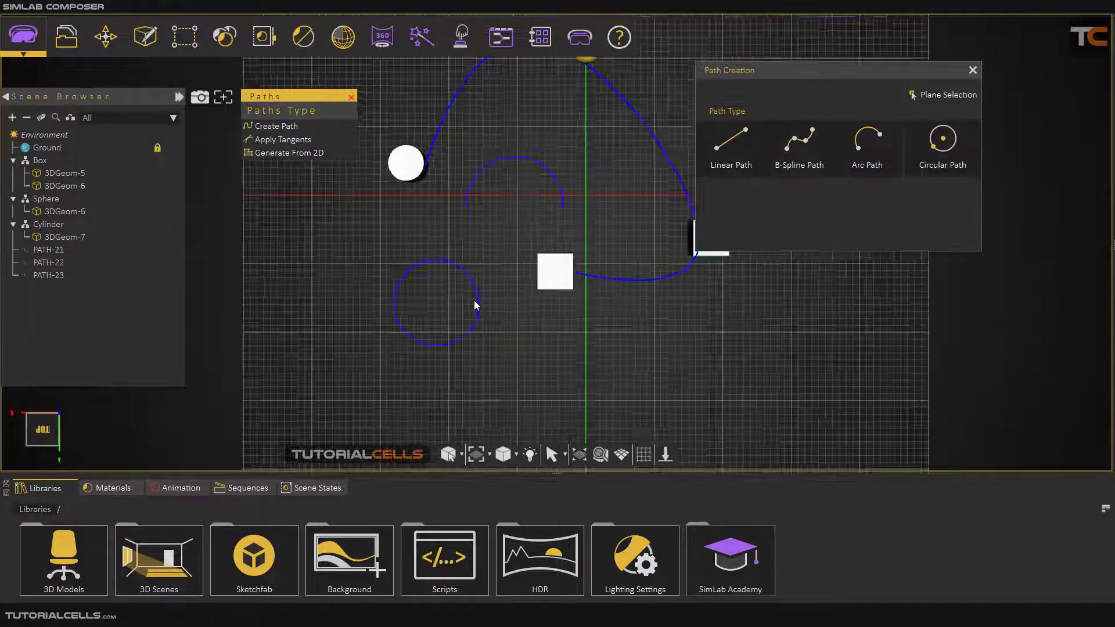
pyautogui.moveTo(433, 302); pyautogui.dragTo(457, 295, button='middle')
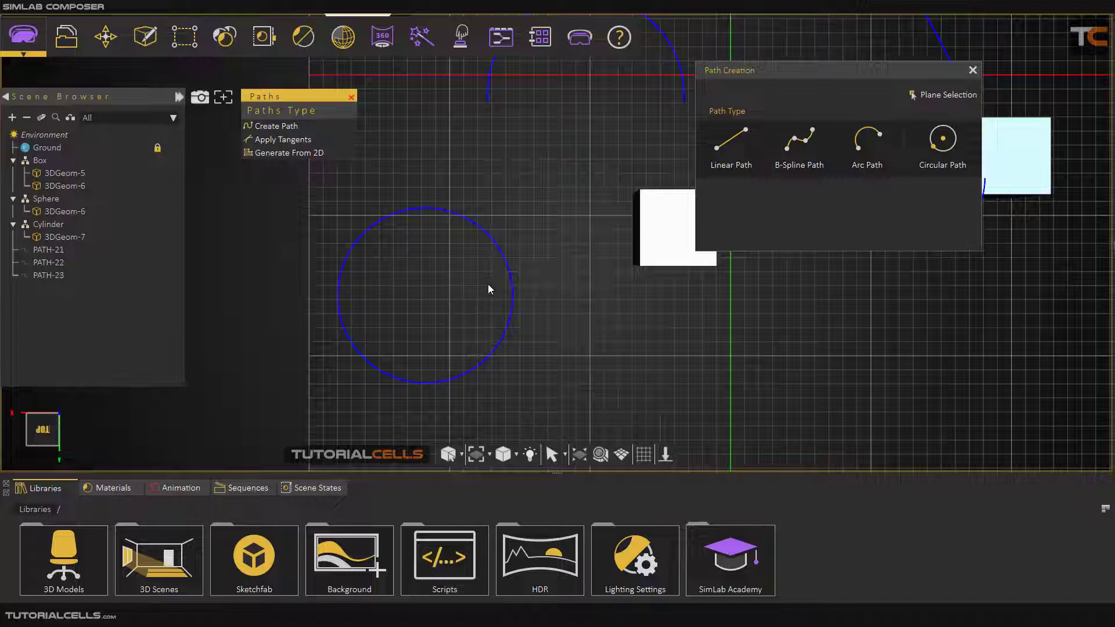
pyautogui.click(511, 283)
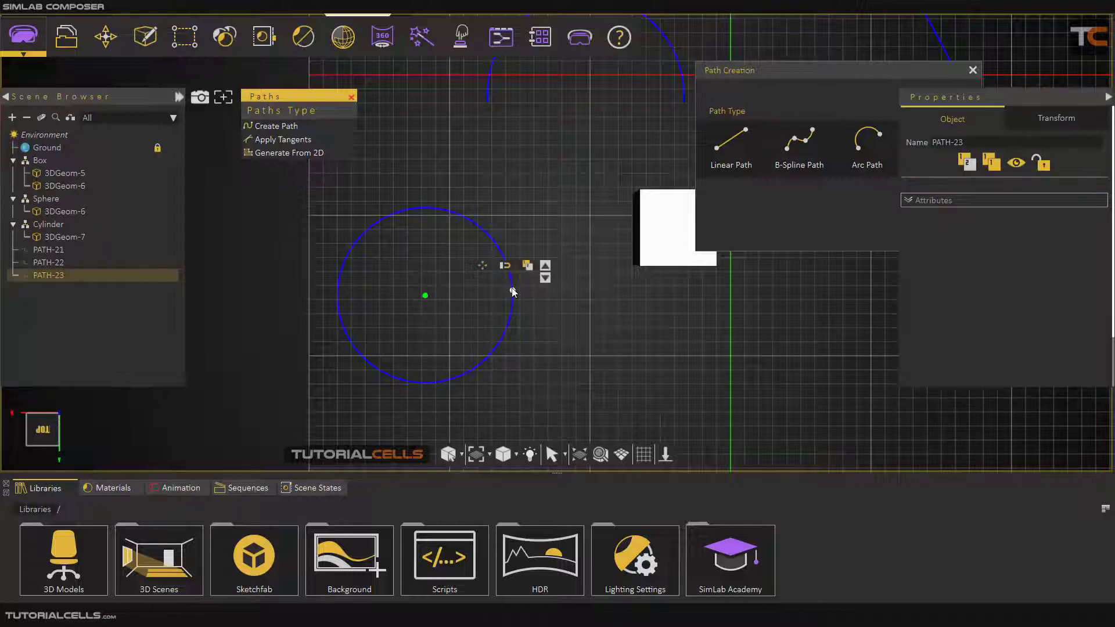
pyautogui.click(514, 292)
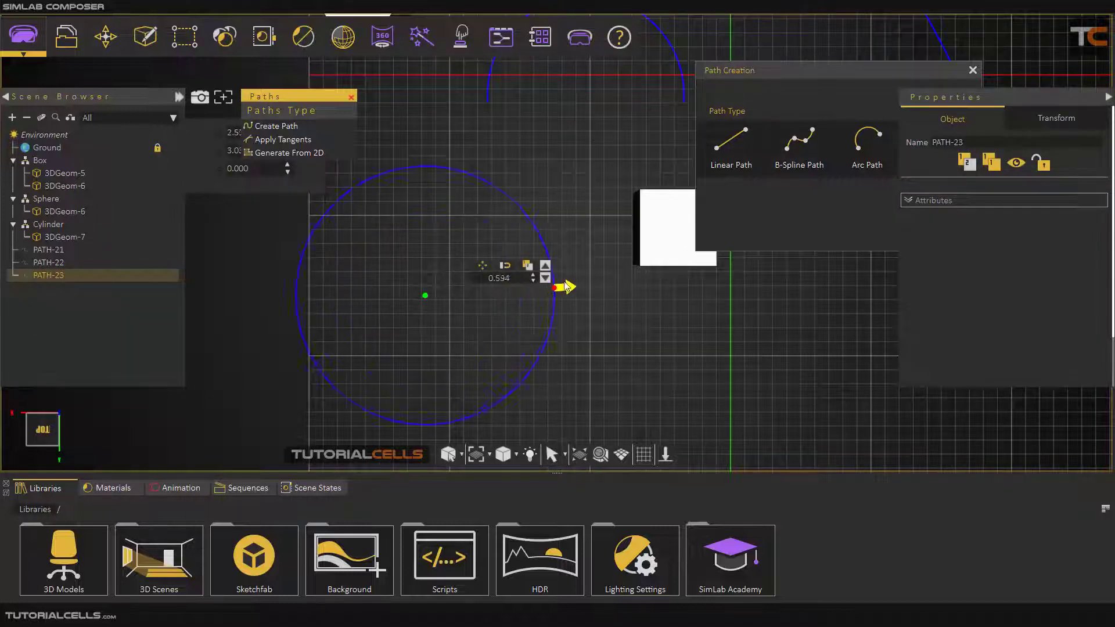
pyautogui.moveTo(558, 289); pyautogui.dragTo(531, 283)
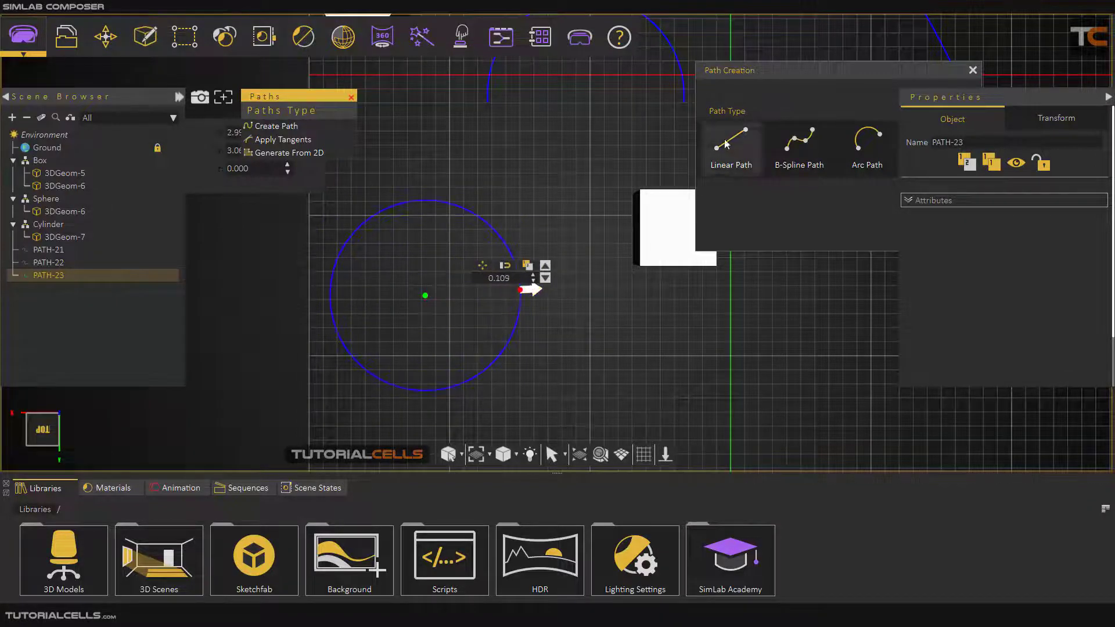
# - Drag PATH-21's end control point beside the cyan cube, to a reading of 0.548
pyautogui.click(762, 72)
pyautogui.scroll(-3, 538, 153)
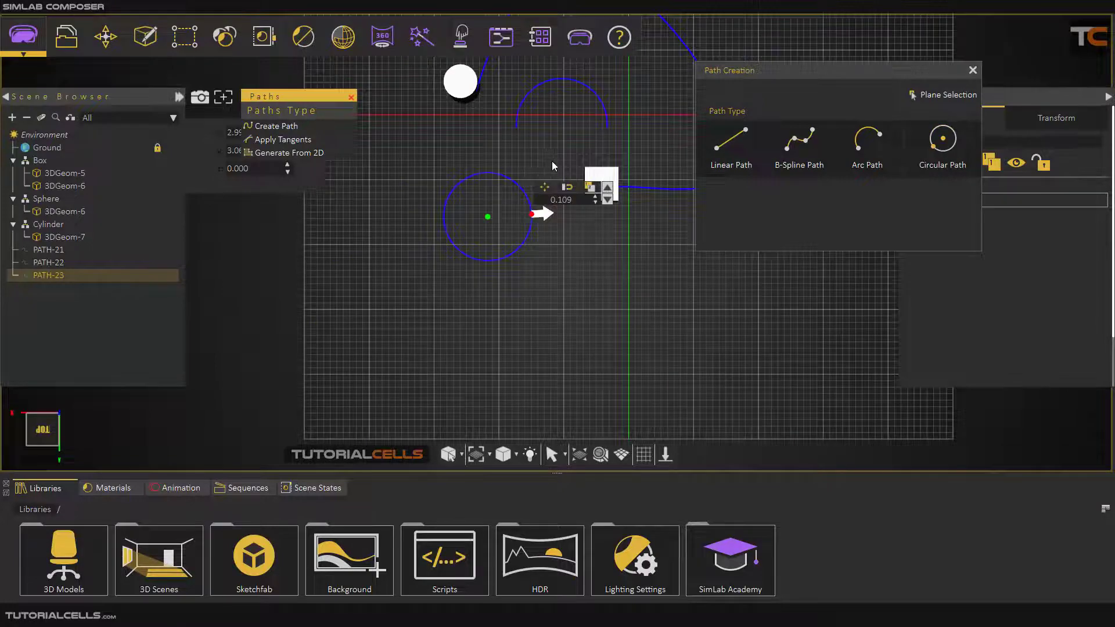
pyautogui.moveTo(552, 161); pyautogui.dragTo(298, 211, button='middle')
pyautogui.moveTo(527, 214); pyautogui.dragTo(552, 214, button='middle')
pyautogui.scroll(5, 584, 218)
pyautogui.click(552, 213)
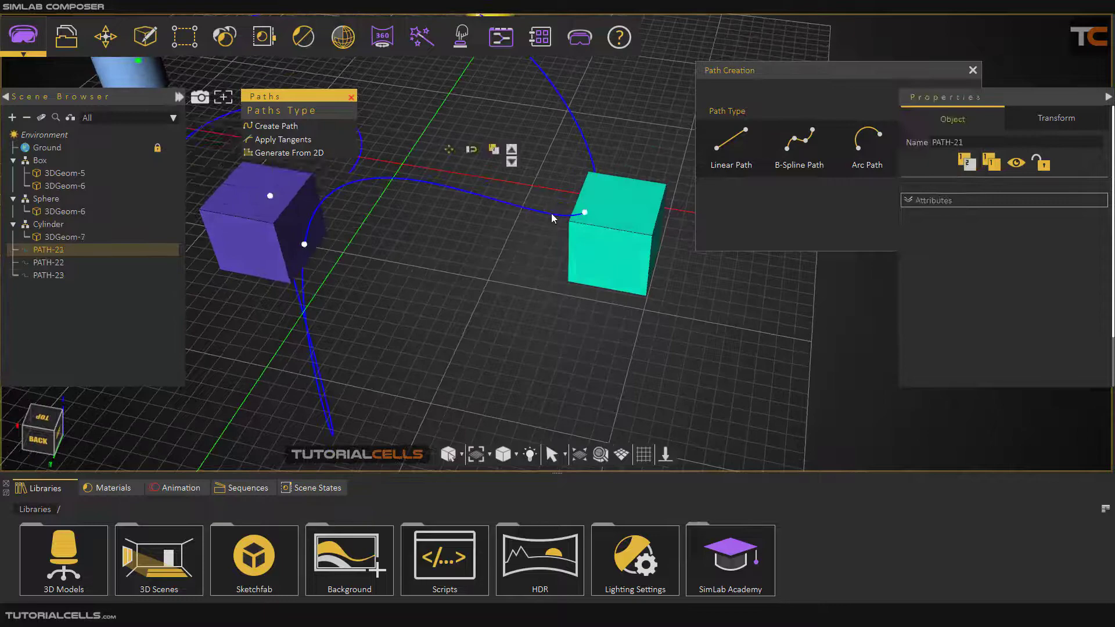
pyautogui.click(585, 214)
pyautogui.moveTo(586, 215); pyautogui.dragTo(521, 212)
# - Apply a tangent at PATH-21's end using the cyan cube's left edge so it follows that face
pyautogui.moveTo(521, 212); pyautogui.dragTo(526, 181, button='middle')
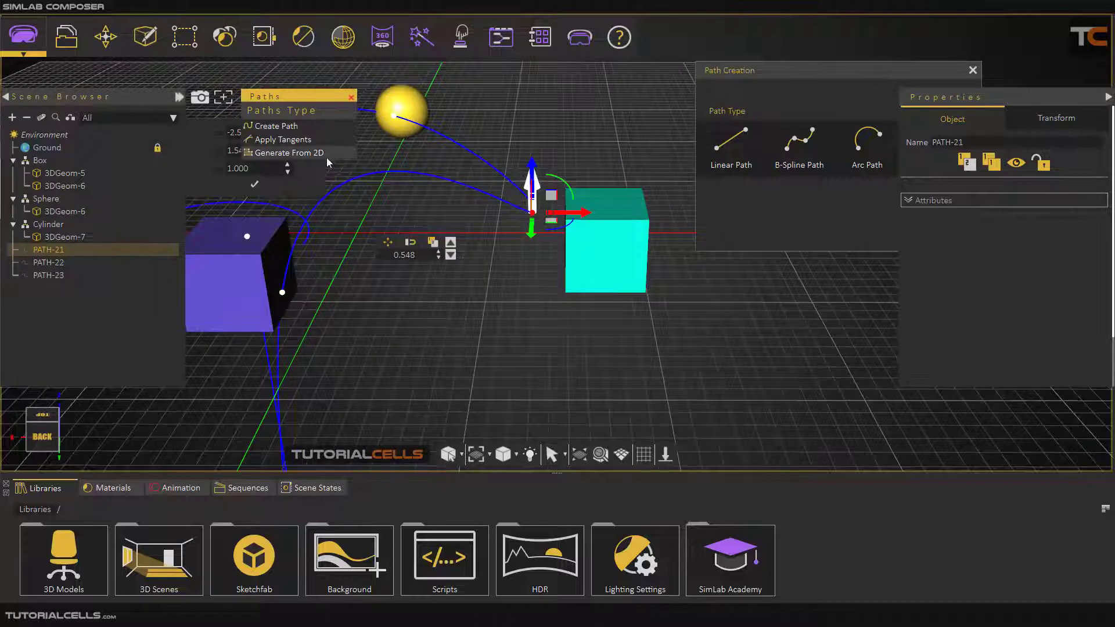
pyautogui.click(286, 141)
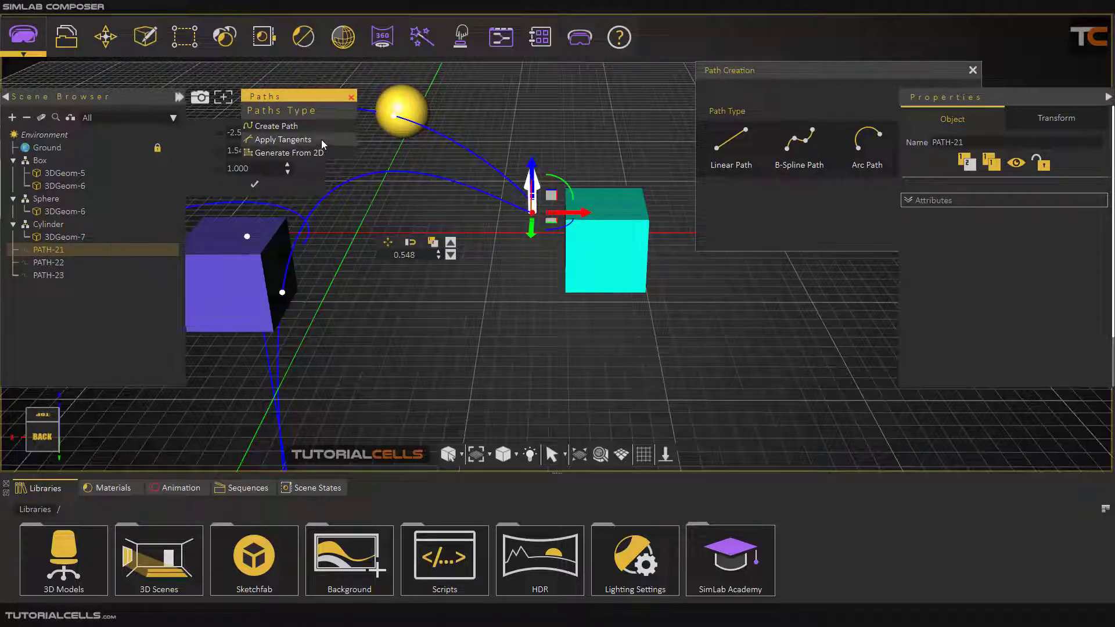
pyautogui.click(274, 145)
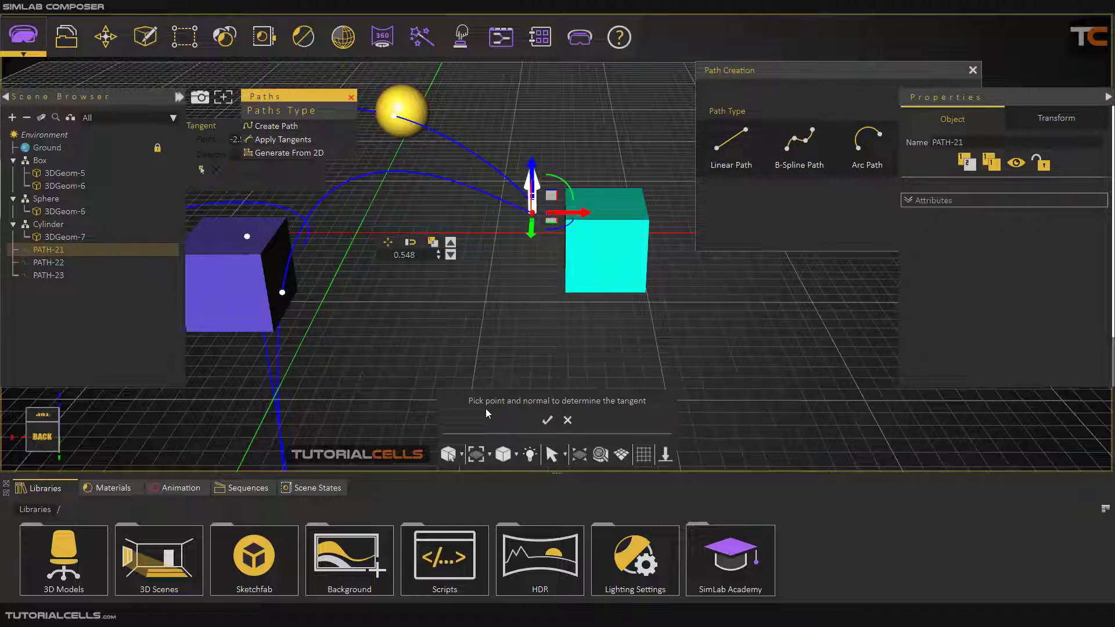
pyautogui.moveTo(542, 297); pyautogui.dragTo(541, 238, button='middle')
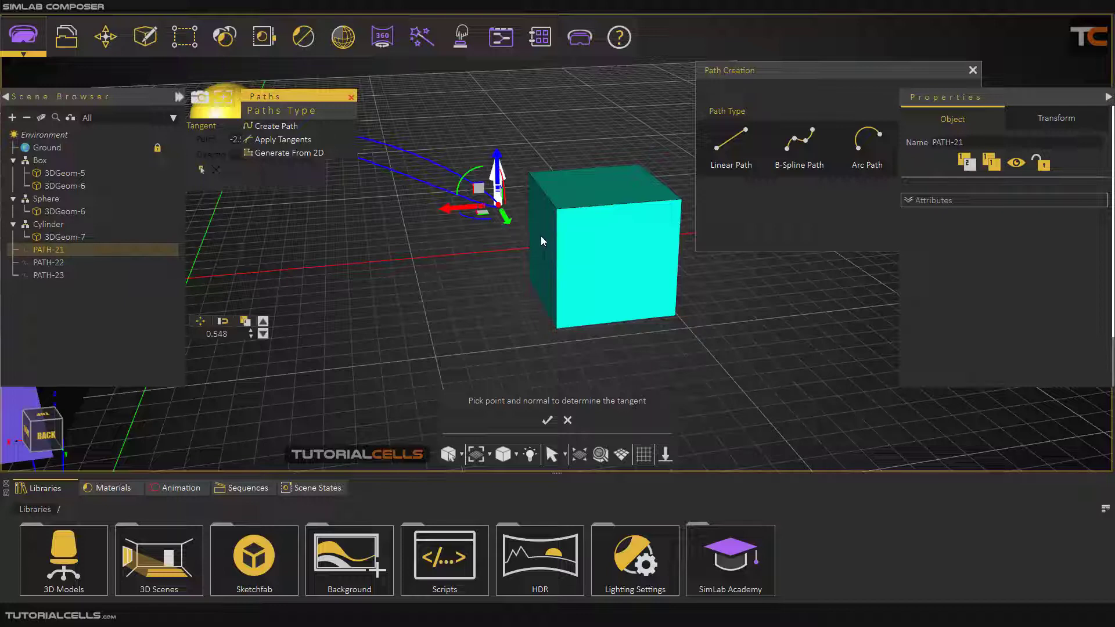
pyautogui.click(542, 238)
pyautogui.moveTo(533, 238); pyautogui.dragTo(552, 292, button='middle')
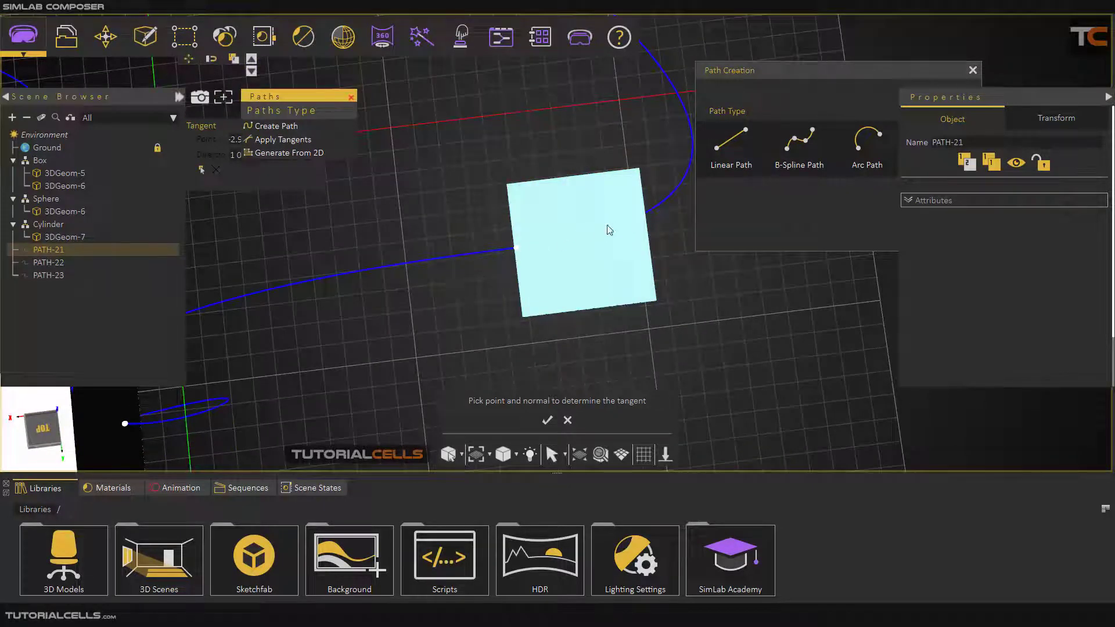
pyautogui.click(546, 419)
pyautogui.moveTo(530, 367); pyautogui.dragTo(401, 270, button='middle')
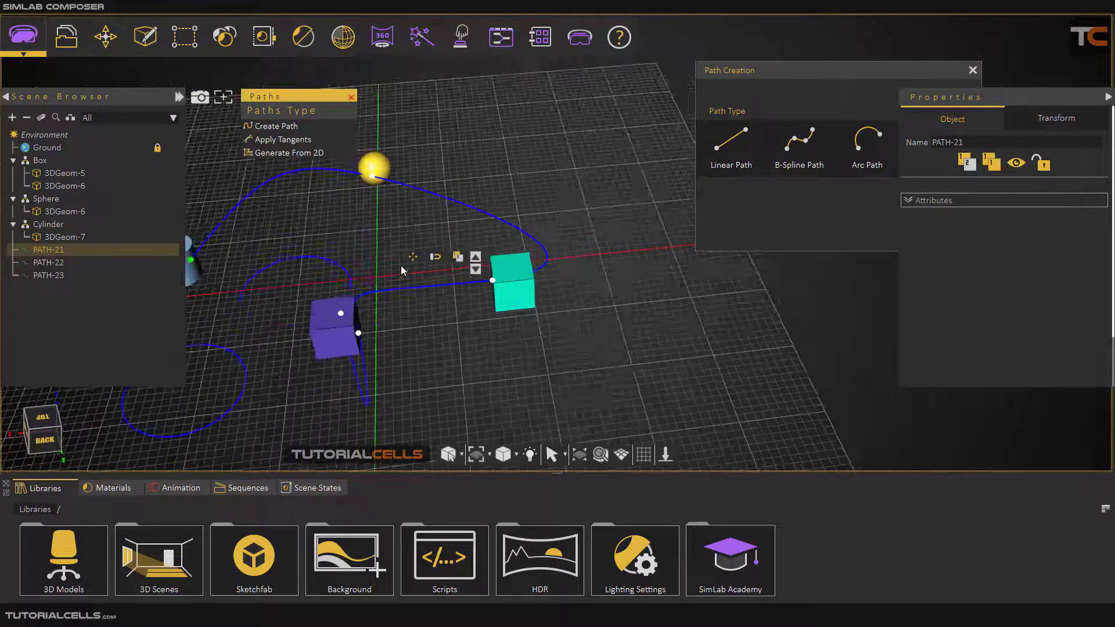
# - Delete the three selected paths, including PATH-22 and PATH-23
pyautogui.keyDown('ctrl'); pyautogui.click(41, 261); pyautogui.keyUp('ctrl')
pyautogui.keyDown('ctrl'); pyautogui.click(46, 276); pyautogui.keyUp('ctrl')
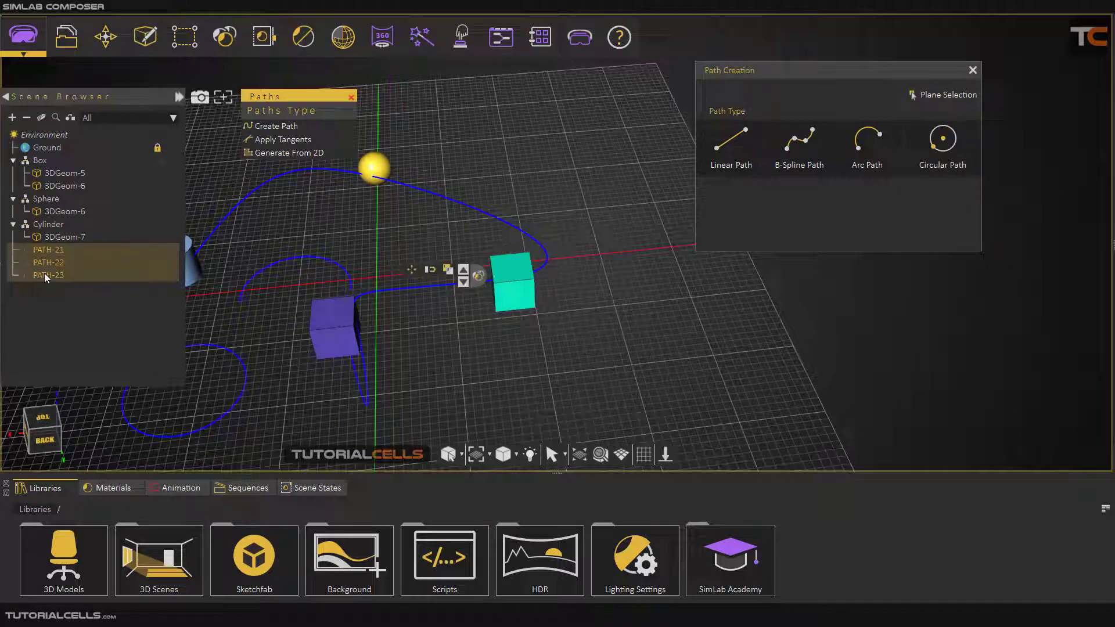
pyautogui.press('Delete')
# - Generate PATH-24 from the cylinder's top edge using Pick Center Of Curvature mode
pyautogui.moveTo(273, 302); pyautogui.dragTo(347, 169, button='middle')
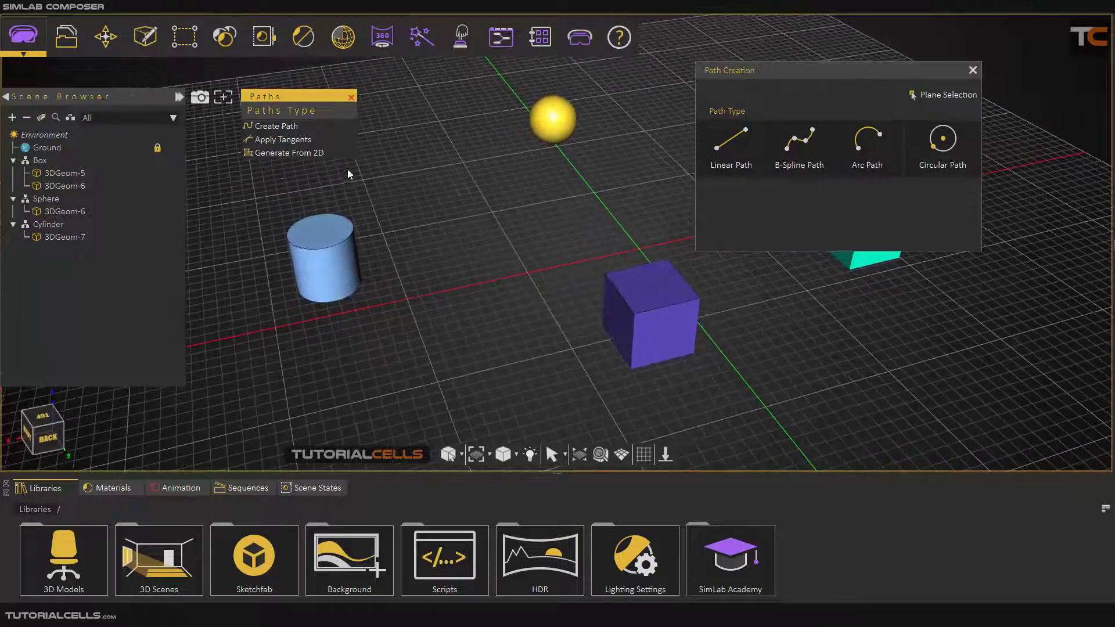
pyautogui.click(312, 151)
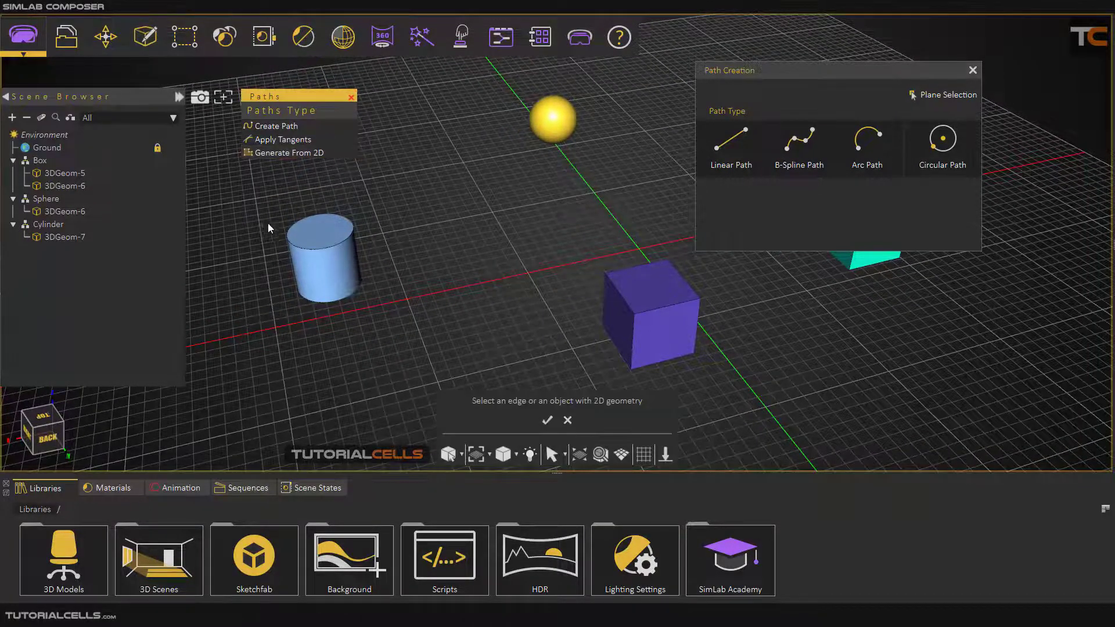
pyautogui.scroll(5, 273, 263)
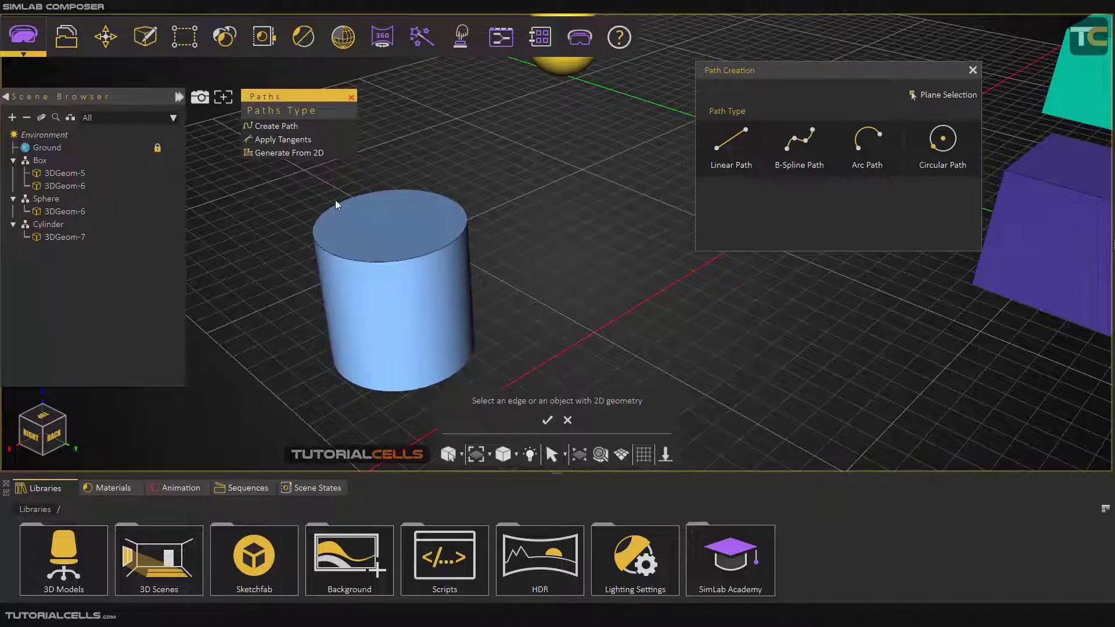
pyautogui.click(462, 456)
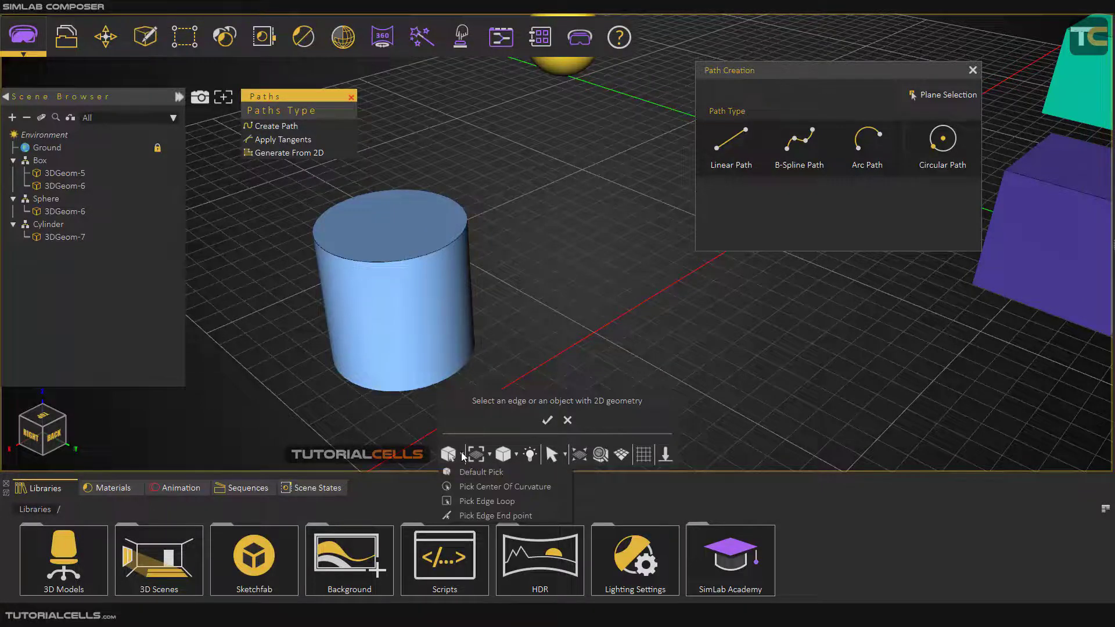
pyautogui.click(485, 487)
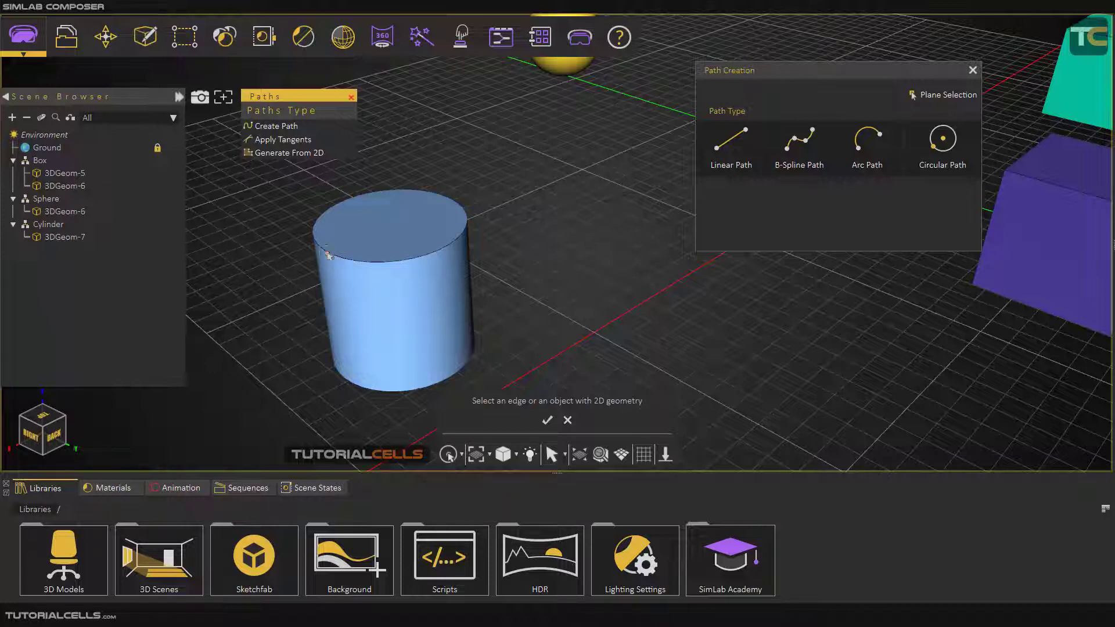
pyautogui.click(397, 262)
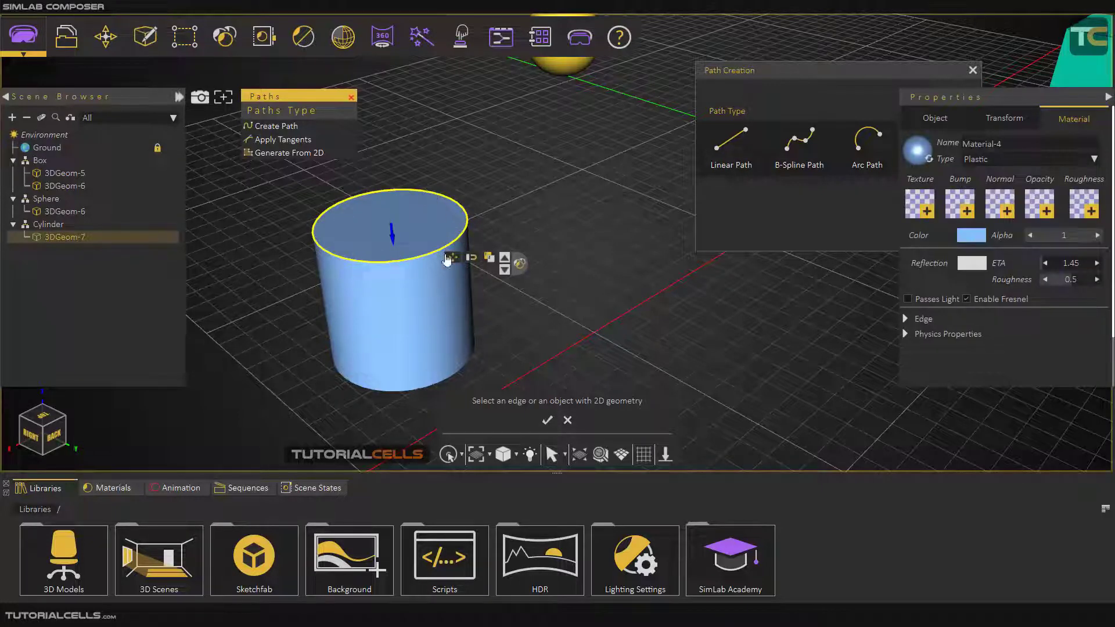
pyautogui.click(547, 421)
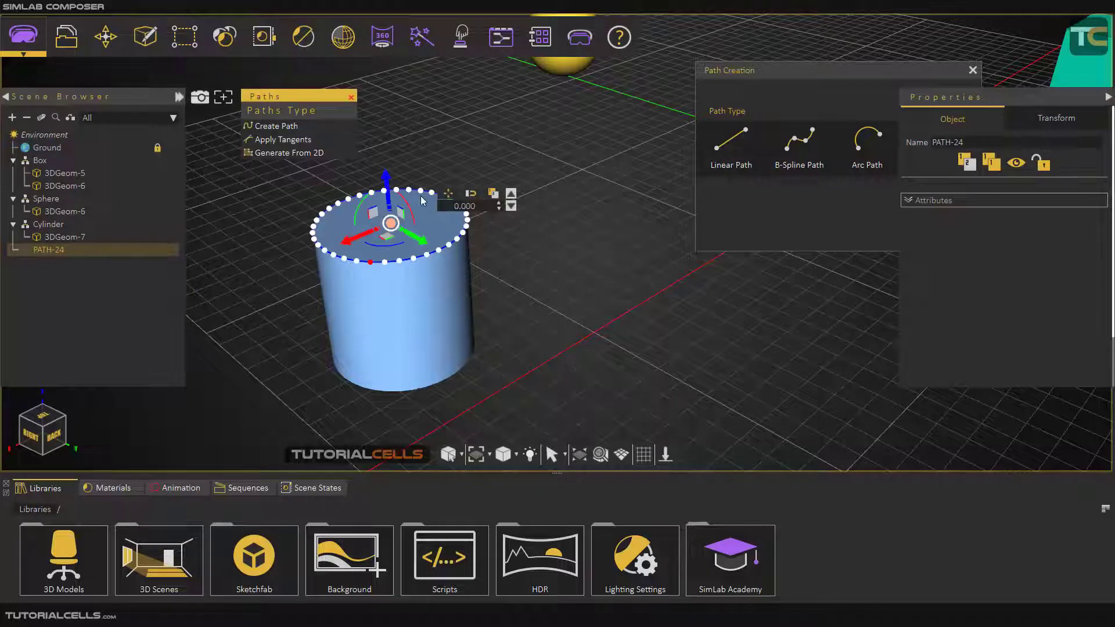
pyautogui.click(472, 276)
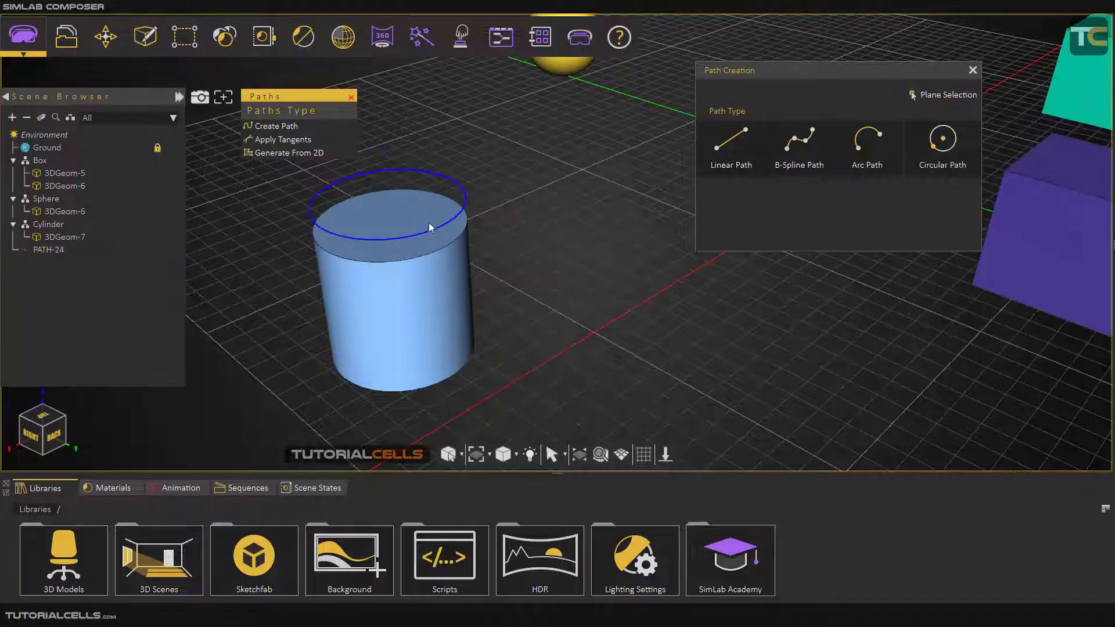
# - Generate PATH-25 from the purple cube's top-face edge loop using Pick Edge Loop mode
pyautogui.moveTo(410, 198); pyautogui.dragTo(486, 254)
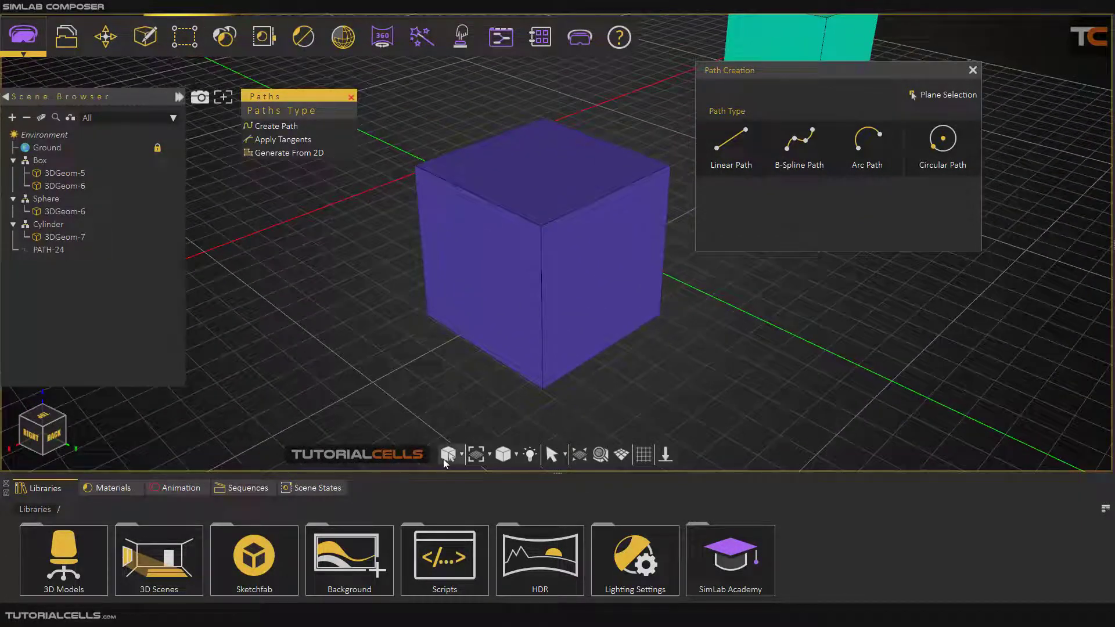
pyautogui.click(462, 458)
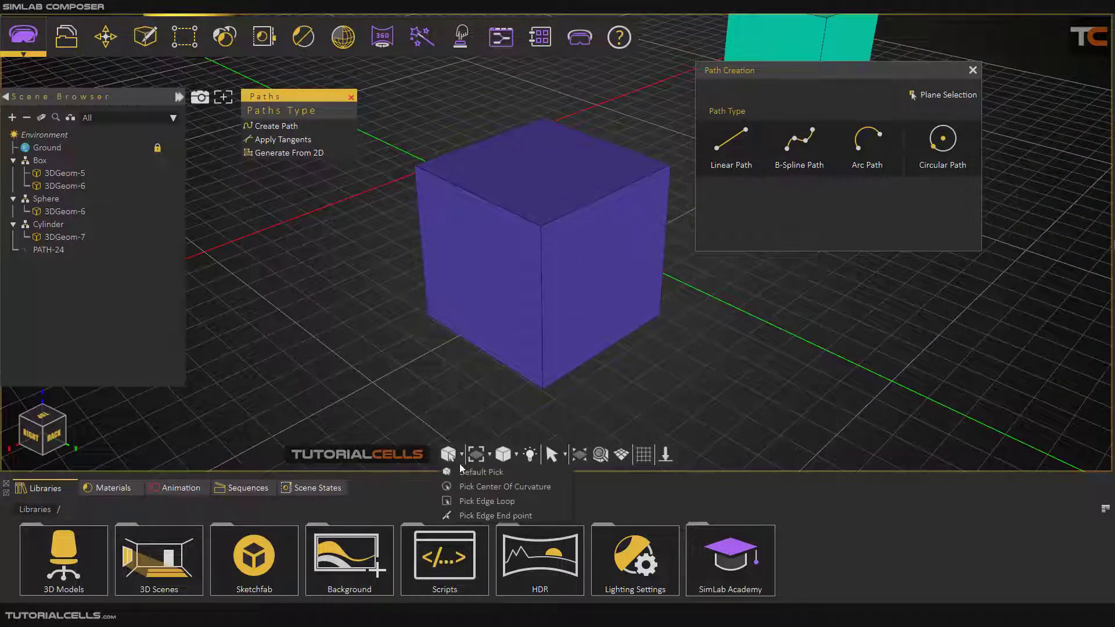
pyautogui.click(460, 502)
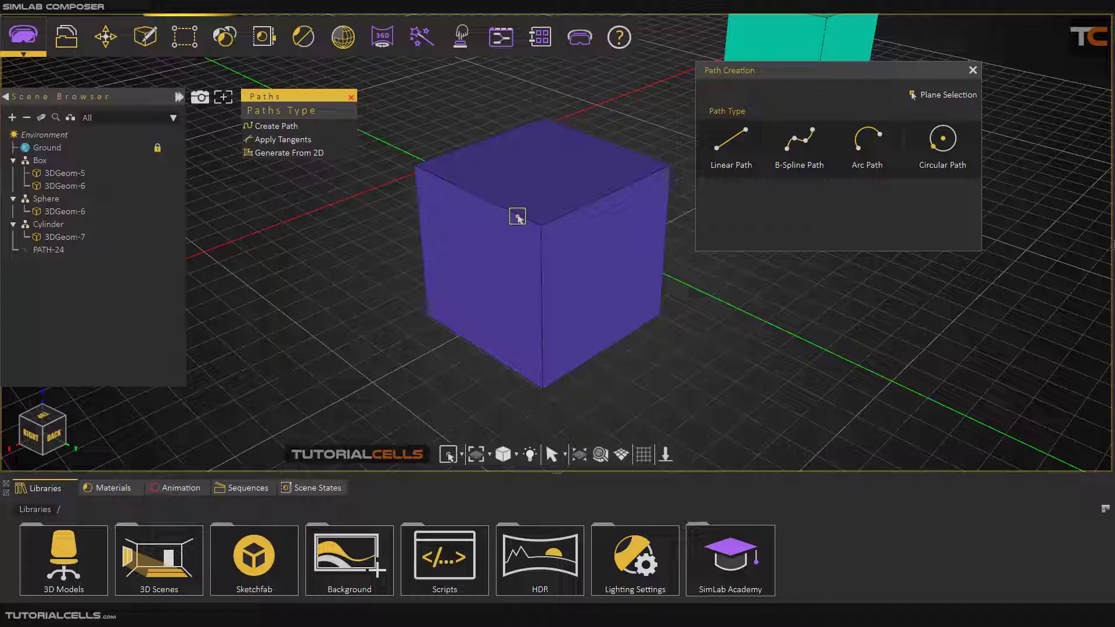
pyautogui.click(517, 218)
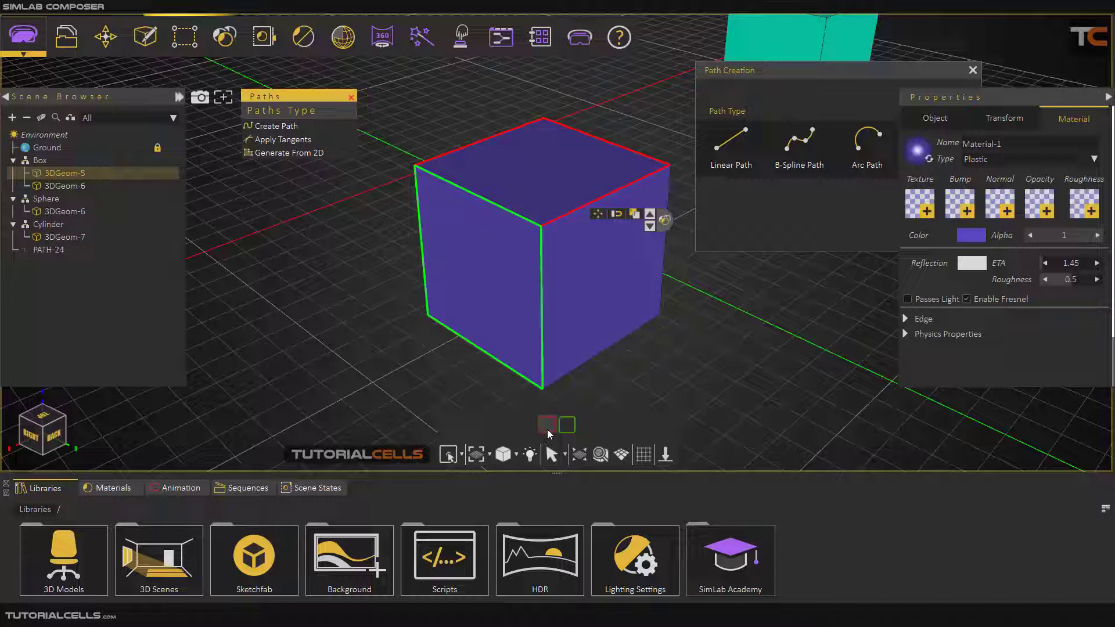
pyautogui.click(564, 427)
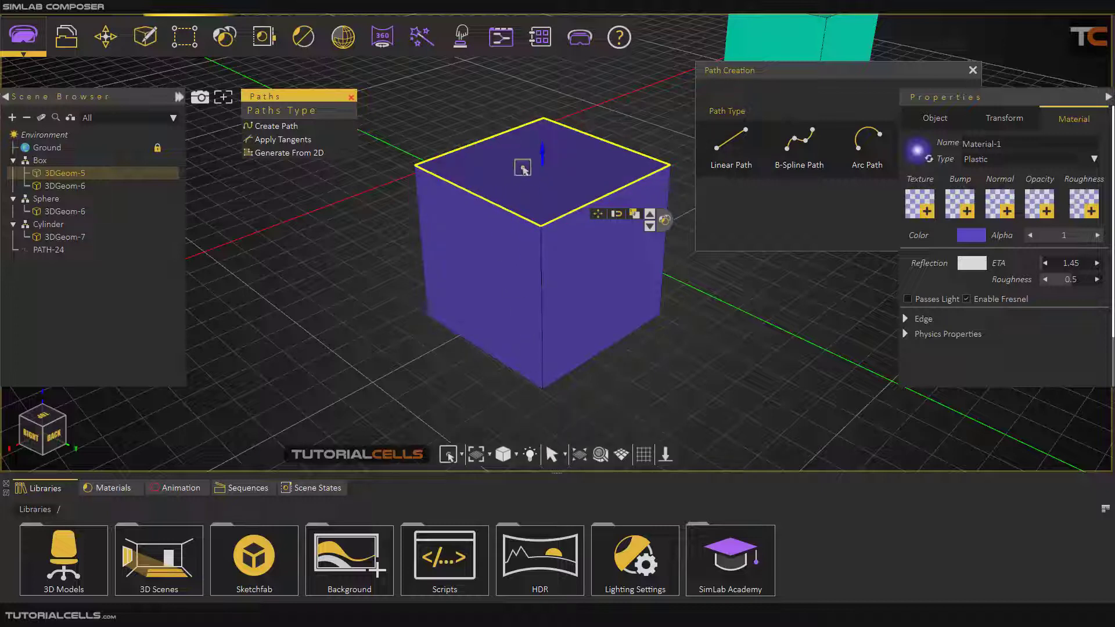
pyautogui.click(598, 216)
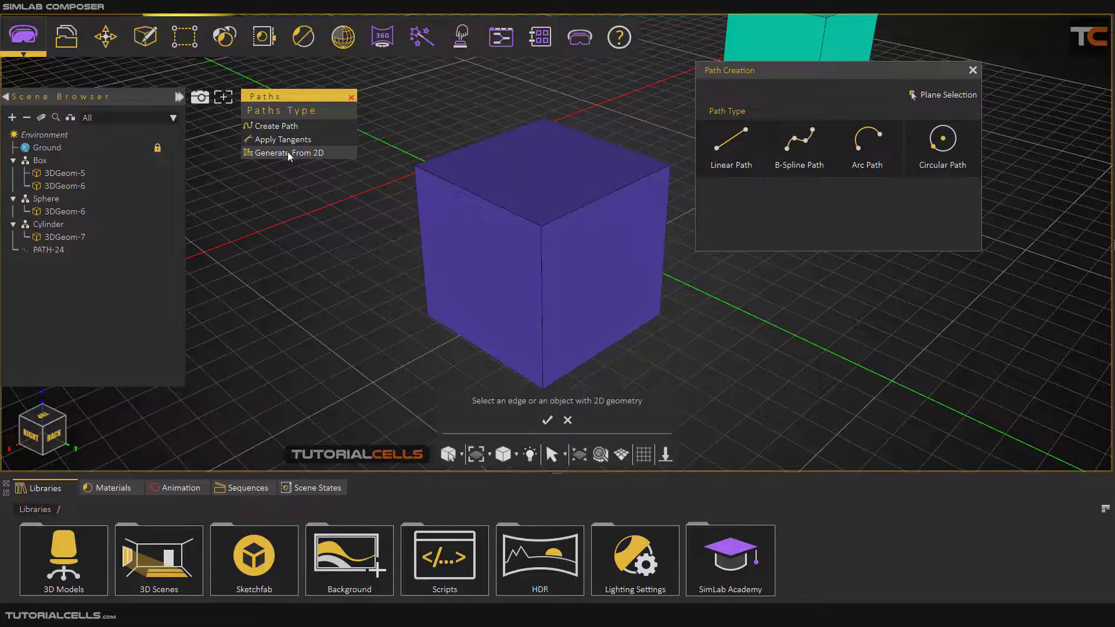
pyautogui.click(462, 454)
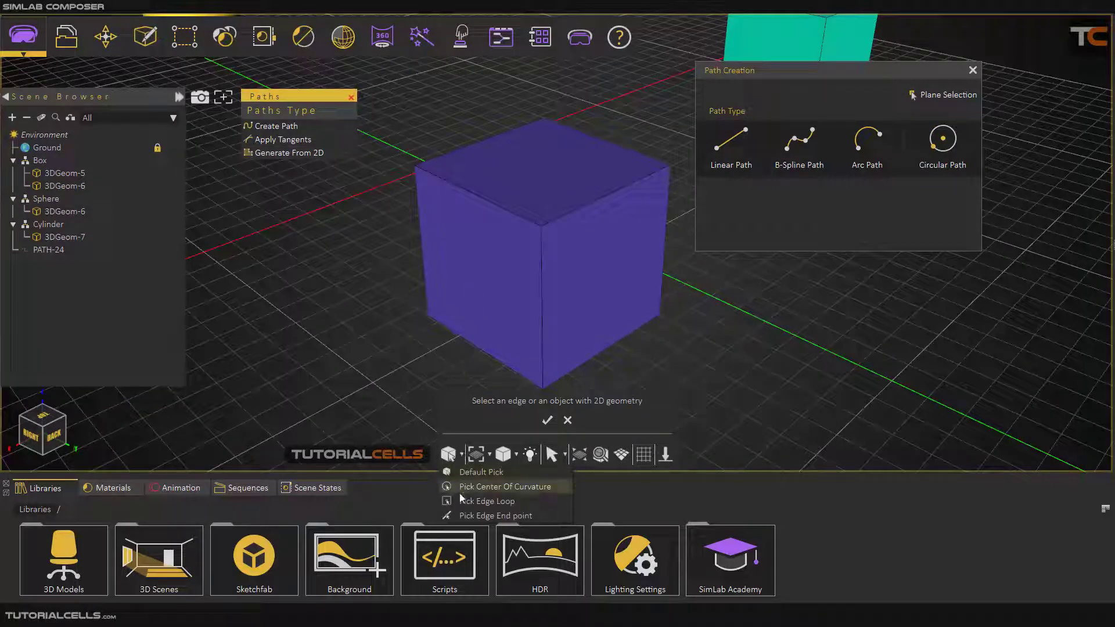
pyautogui.click(469, 481)
pyautogui.click(523, 218)
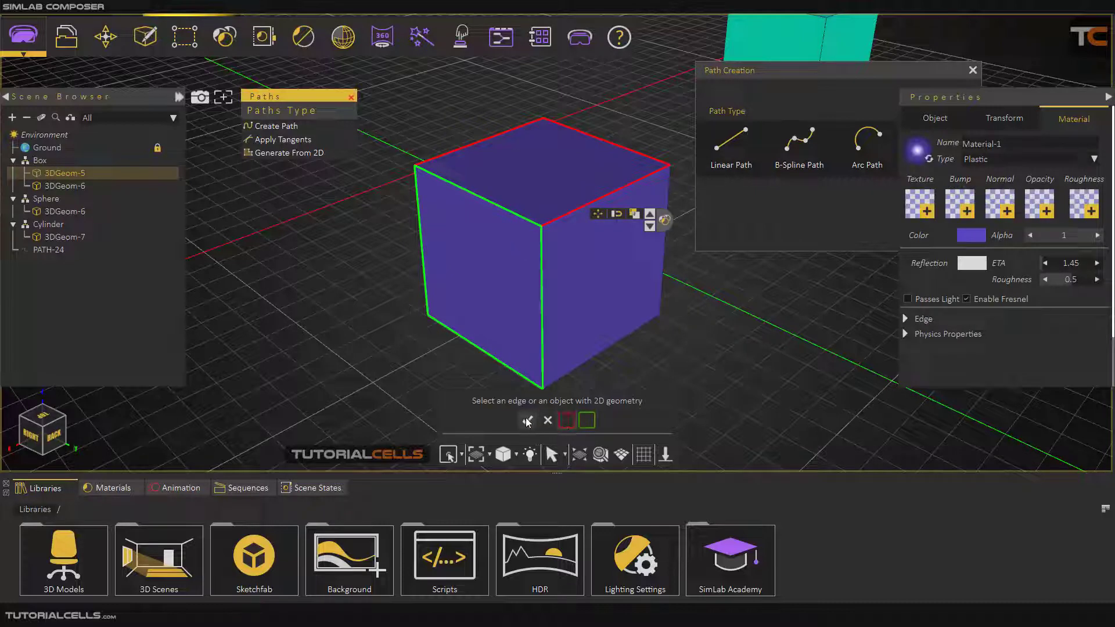
pyautogui.click(527, 420)
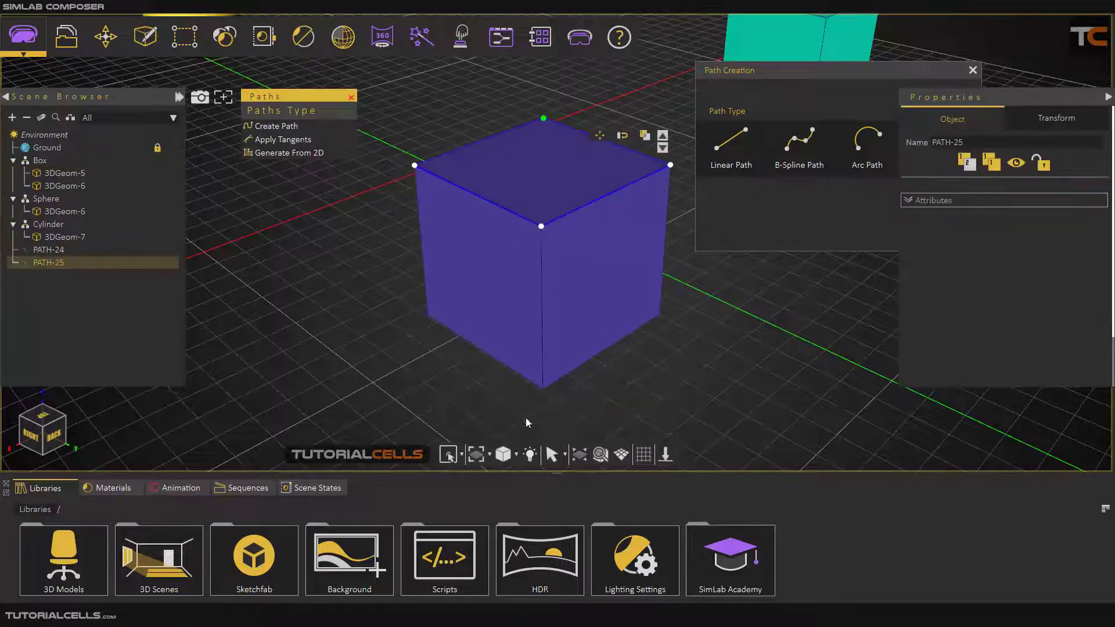
# - Raise PATH-25 above the purple cube's top face and shift a corner vertex along X
pyautogui.click(601, 138)
pyautogui.moveTo(541, 137); pyautogui.dragTo(545, 129, button='middle')
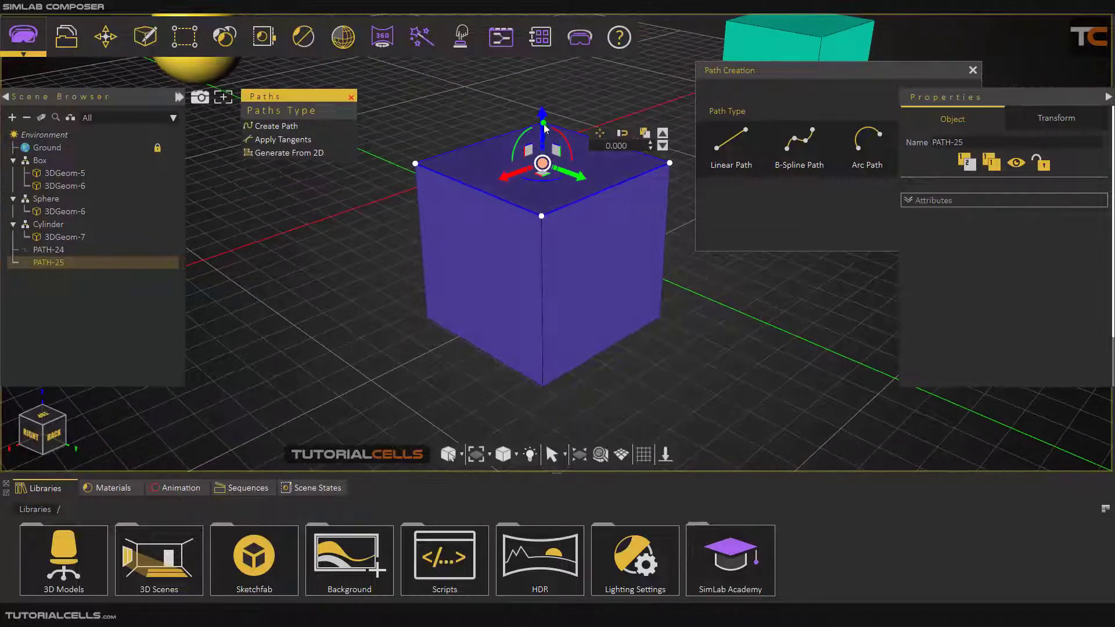
pyautogui.moveTo(545, 133); pyautogui.dragTo(544, 107)
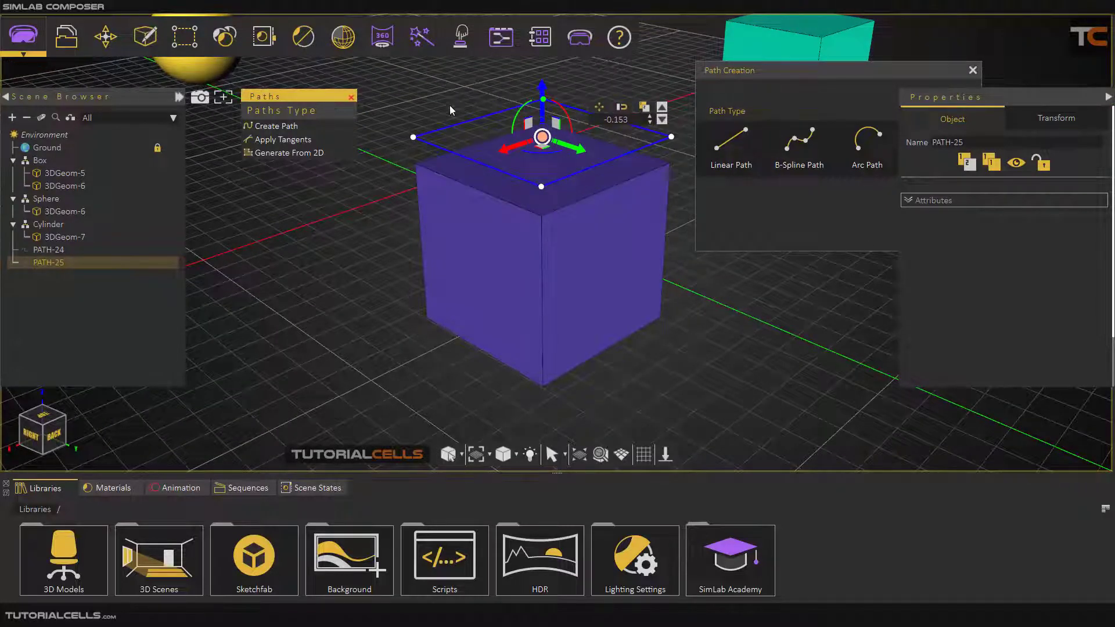
pyautogui.click(413, 138)
pyautogui.moveTo(386, 150)
pyautogui.mouseDown()
pyautogui.moveTo(343, 163)
pyautogui.moveTo(373, 167)
pyautogui.mouseUp()
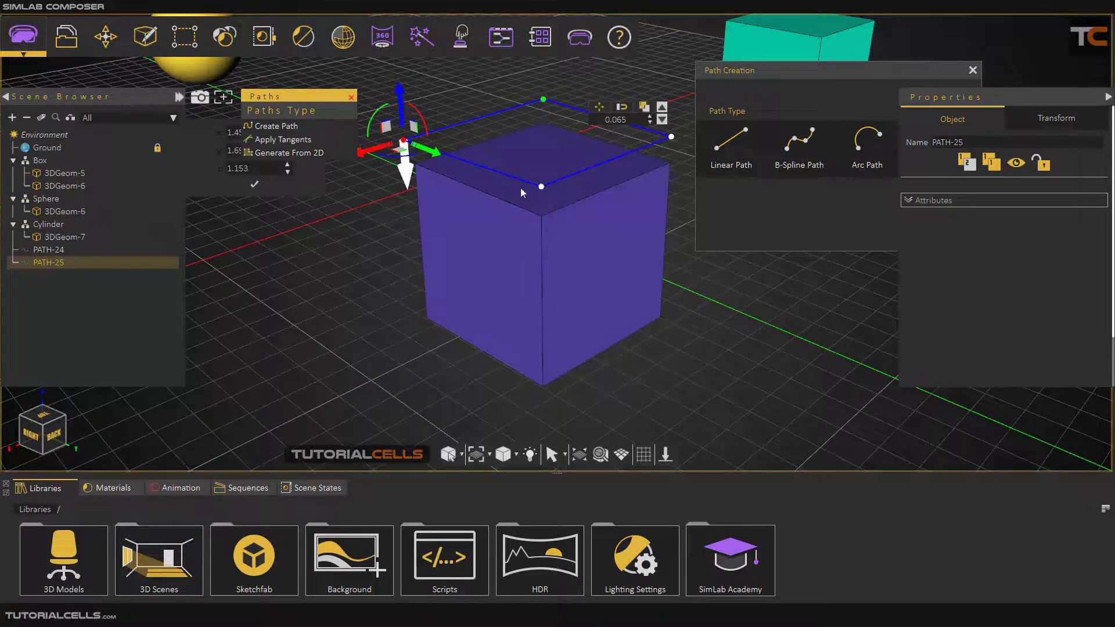
pyautogui.click(542, 188)
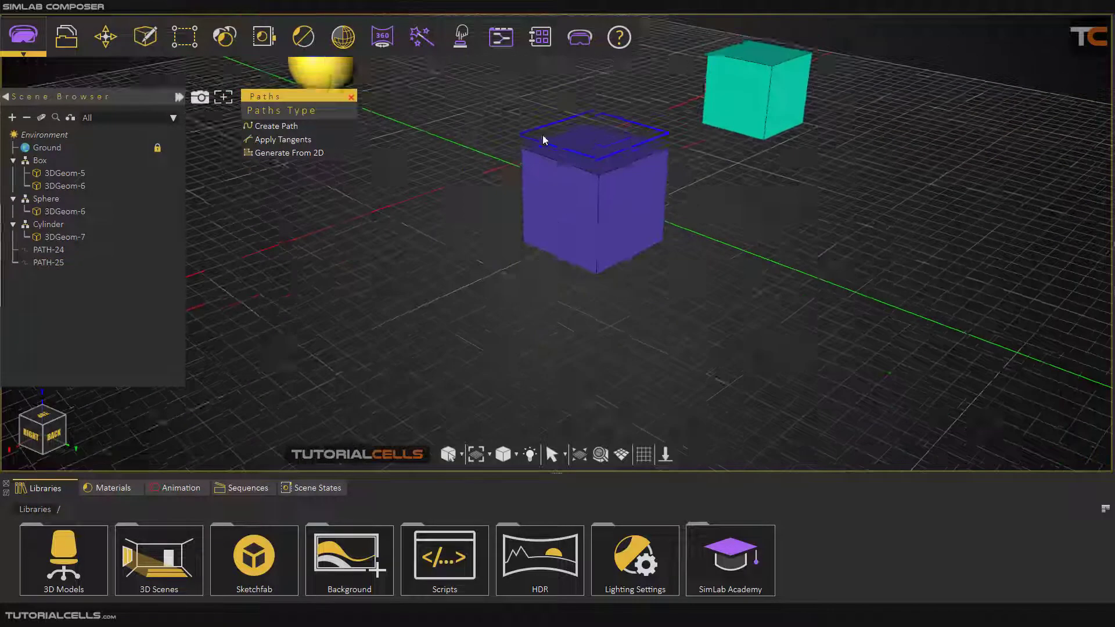
pyautogui.scroll(-3, 523, 137)
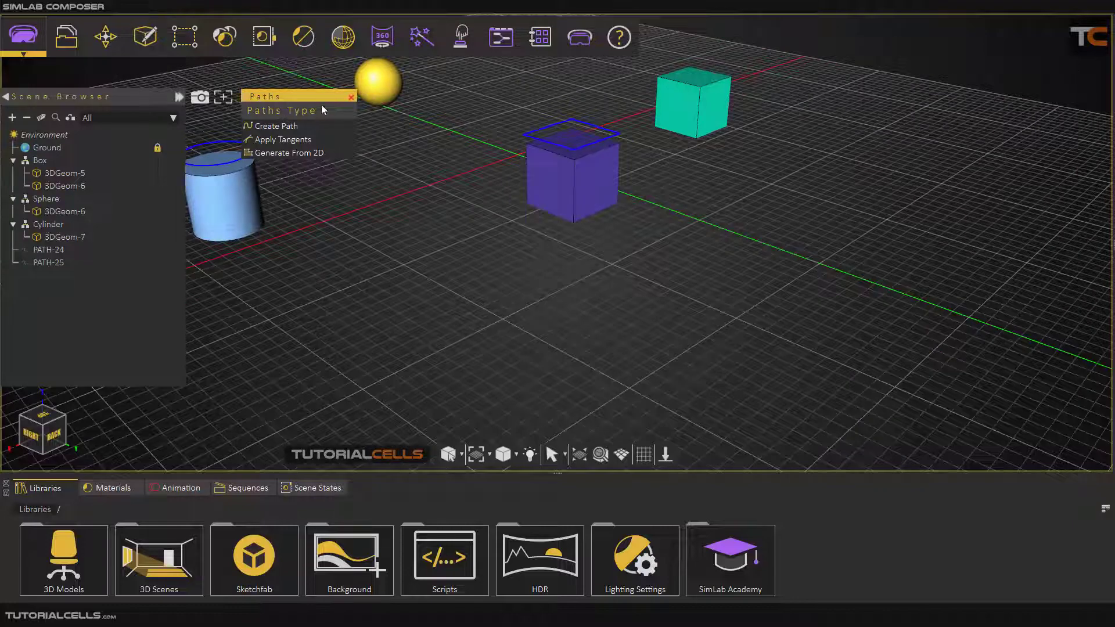
# - Select PATH-24 and PATH-25 in the Scene Browser and delete them
pyautogui.scroll(-3, 486, 118)
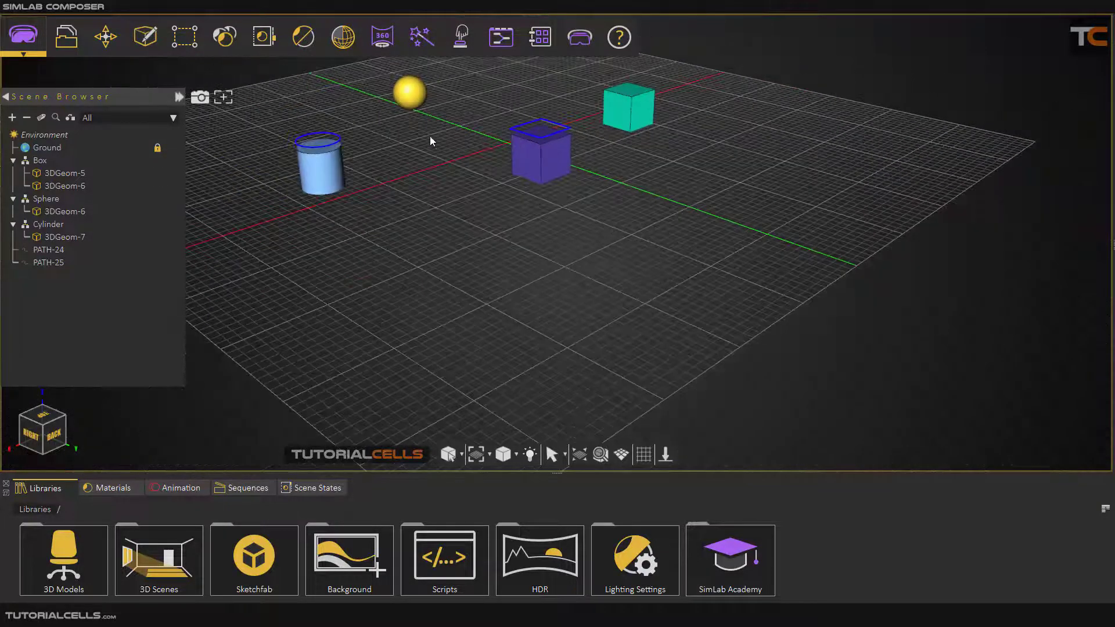
pyautogui.moveTo(430, 136); pyautogui.dragTo(550, 206, button='middle')
pyautogui.scroll(3, 471, 197)
pyautogui.scroll(2, 570, 229)
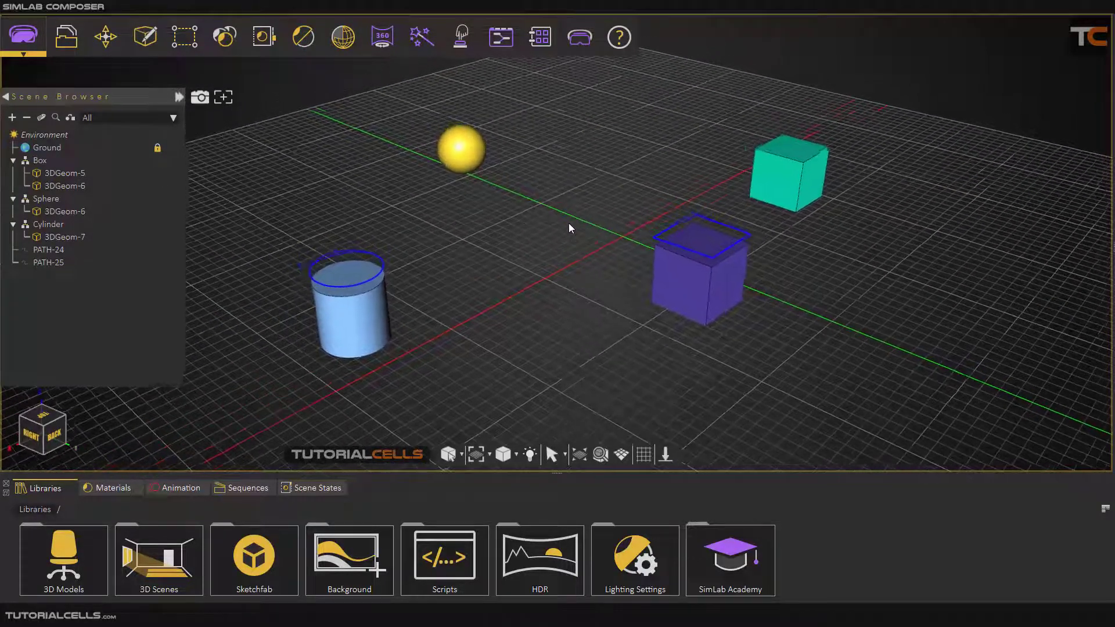
pyautogui.click(53, 251)
pyautogui.keyDown('shift'); pyautogui.click(54, 265); pyautogui.keyUp('shift')
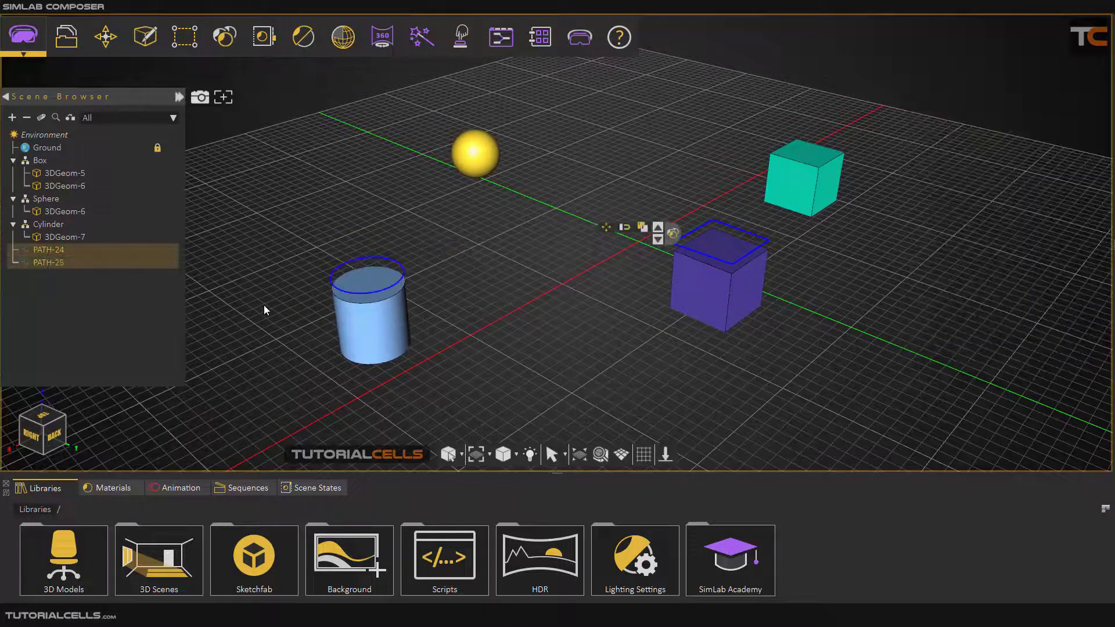
pyautogui.press('Delete')
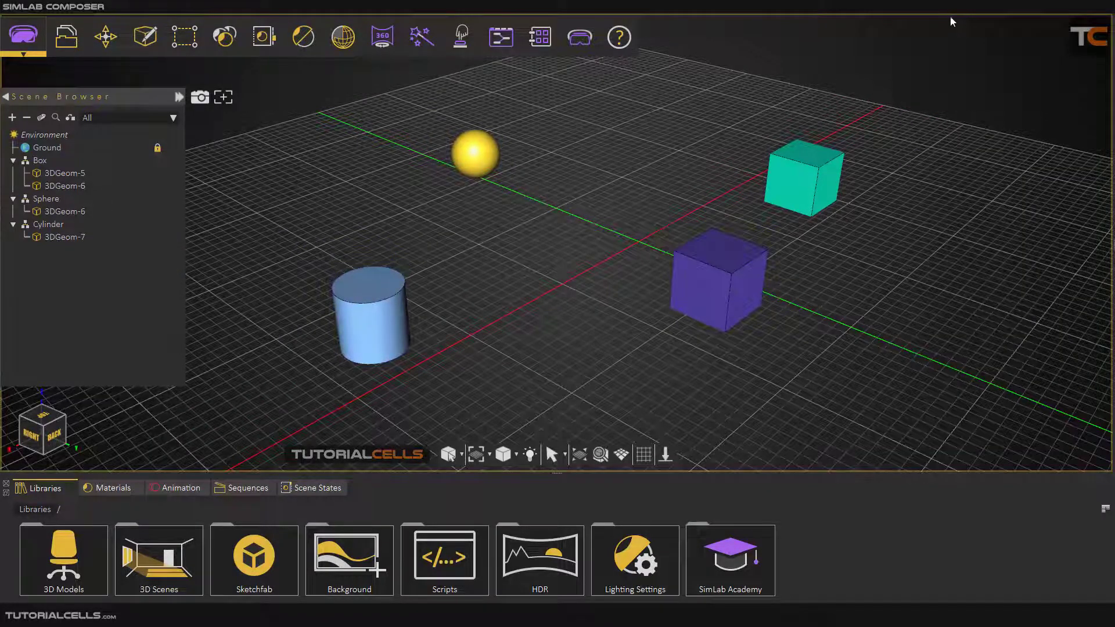